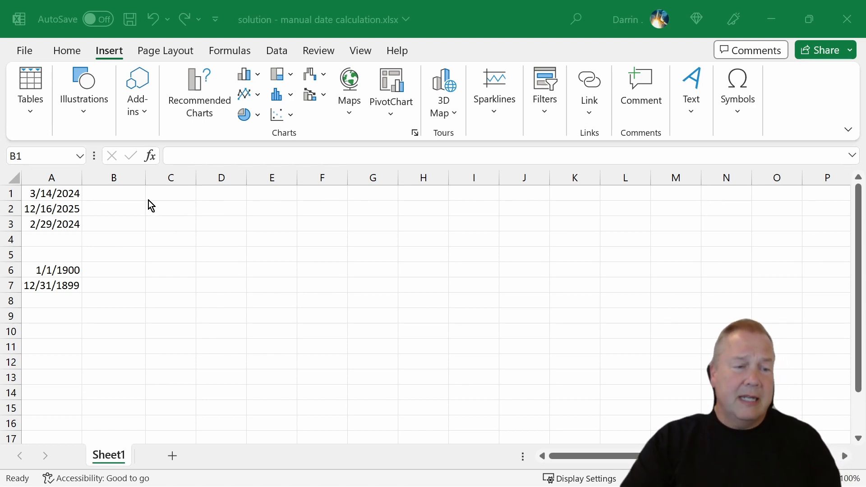
# Enter the formula =A1+14 in cell B1 to add 14 days to the first date.
pyautogui.click(121, 199)
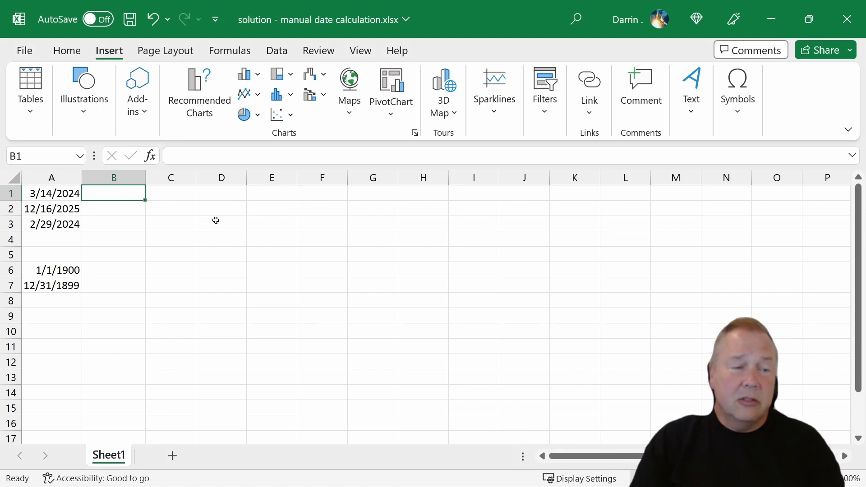
pyautogui.write('=')
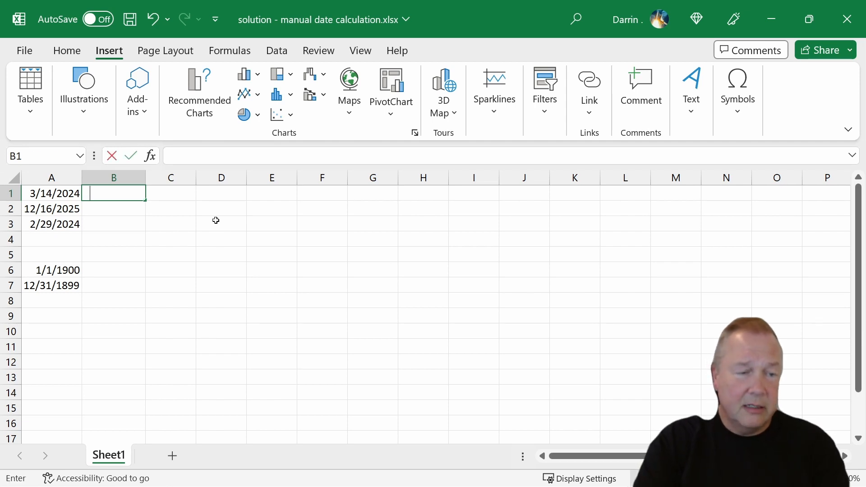
pyautogui.write('a1')
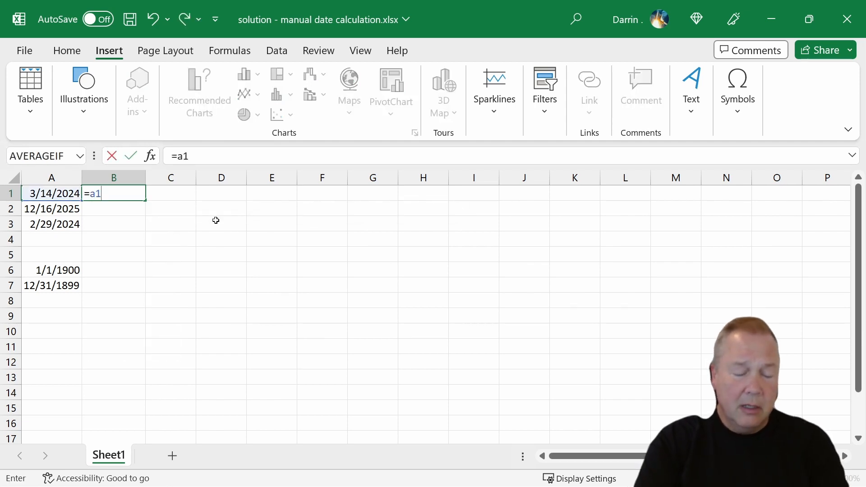
pyautogui.write('+')
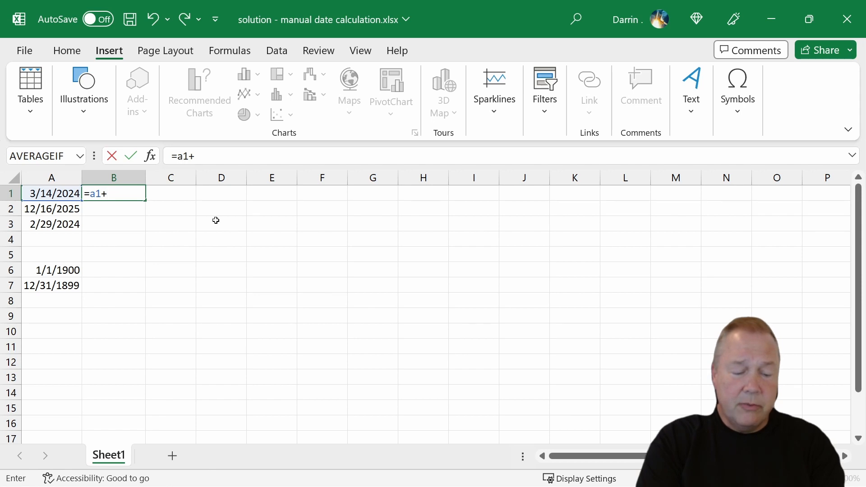
pyautogui.write('14')
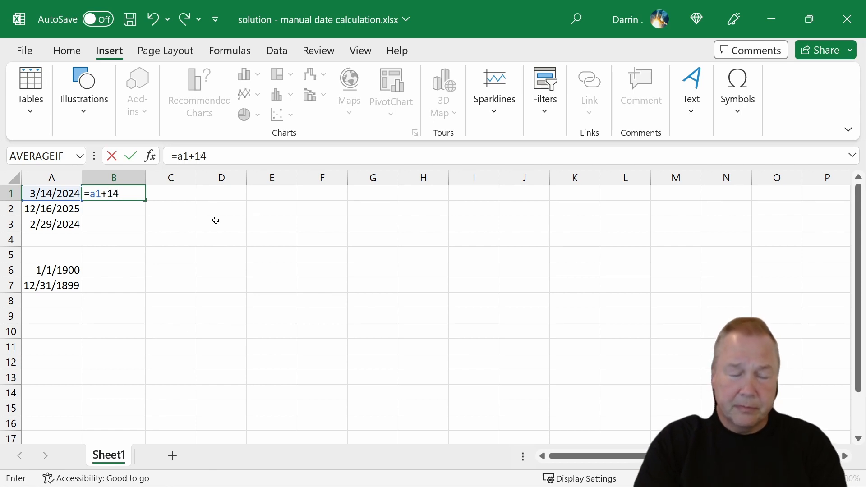
pyautogui.press('Return')
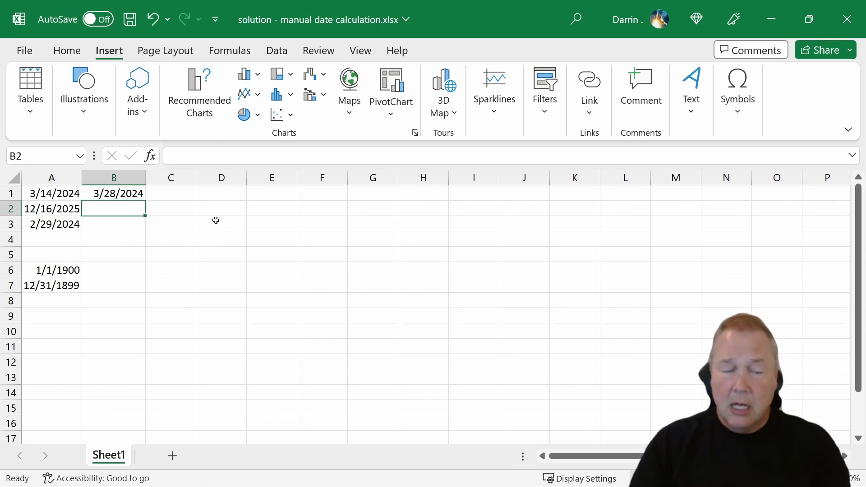
# Copy the 14-day formula from B1 into cells B2 and B3.
pyautogui.press('Up')
pyautogui.hotkey('ctrl', 'c')
pyautogui.press('Down')
pyautogui.hotkey('shift', 'Down')
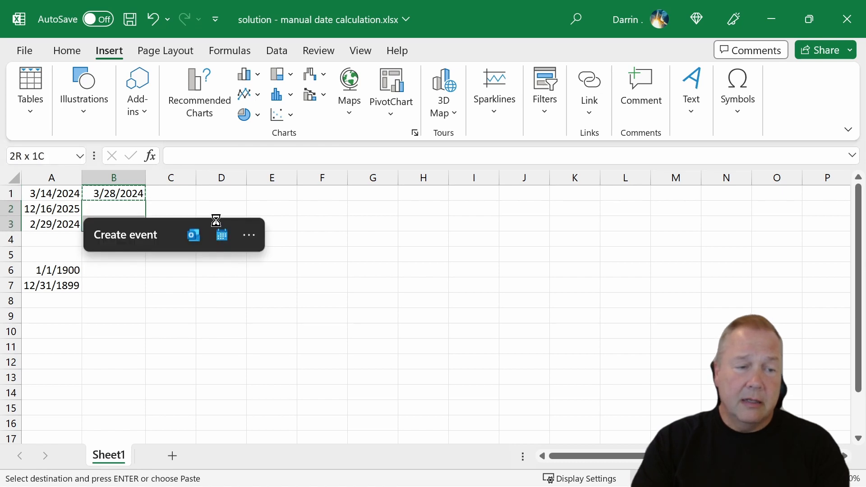
pyautogui.hotkey('ctrl', 'v')
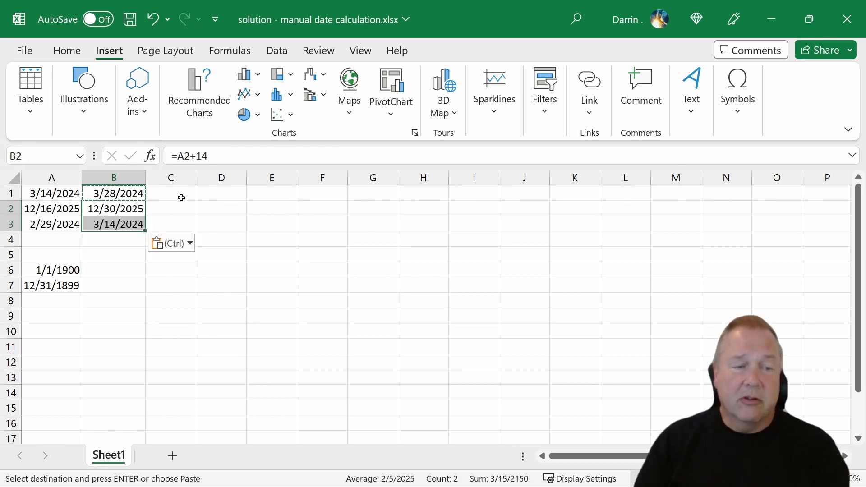
pyautogui.click(128, 223)
pyautogui.click(157, 190)
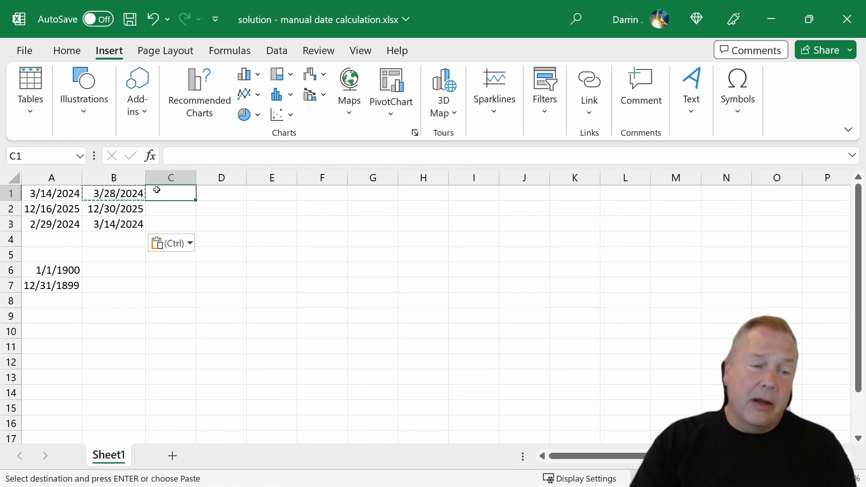
# Paste the copied 14-day formula into B6 and B7 beside the 1/1/1900 and 12/31/1899 dates.
pyautogui.click(103, 273)
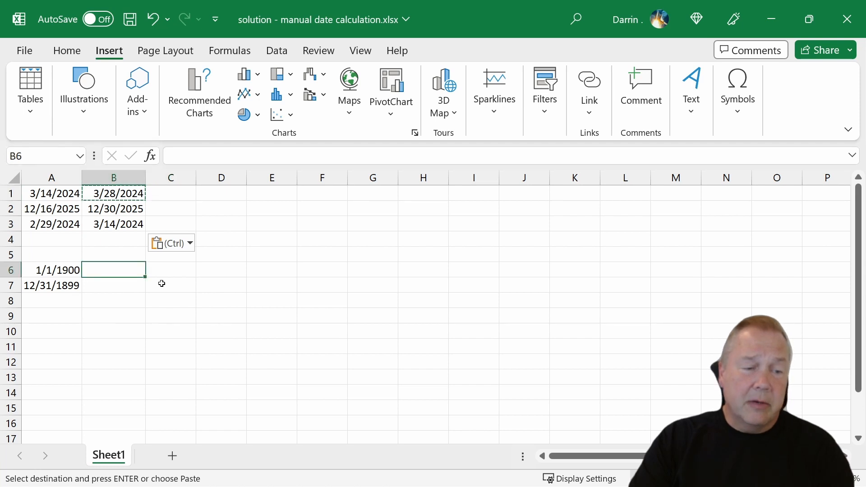
pyautogui.hotkey('ctrl', 'v')
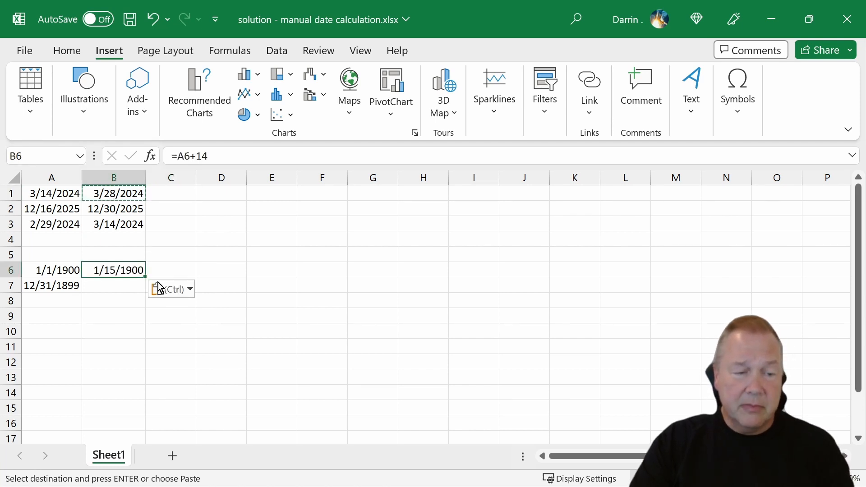
pyautogui.click(132, 287)
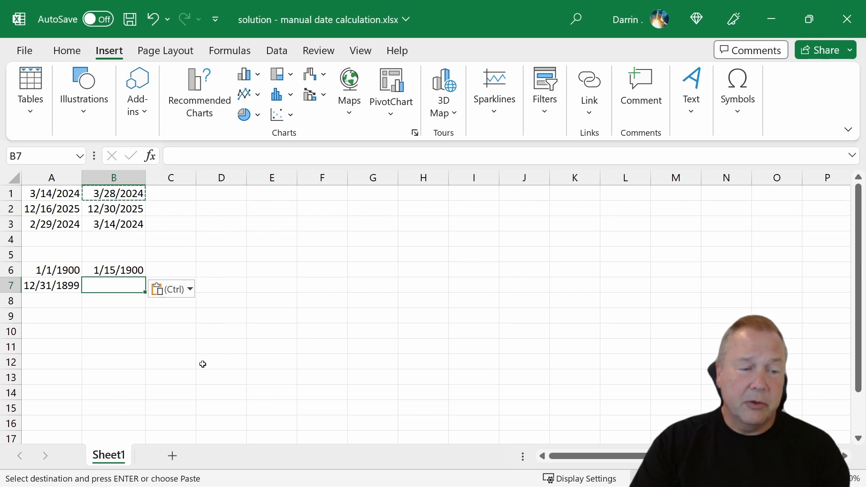
pyautogui.hotkey('ctrl', 'v')
pyautogui.press('ctrl')
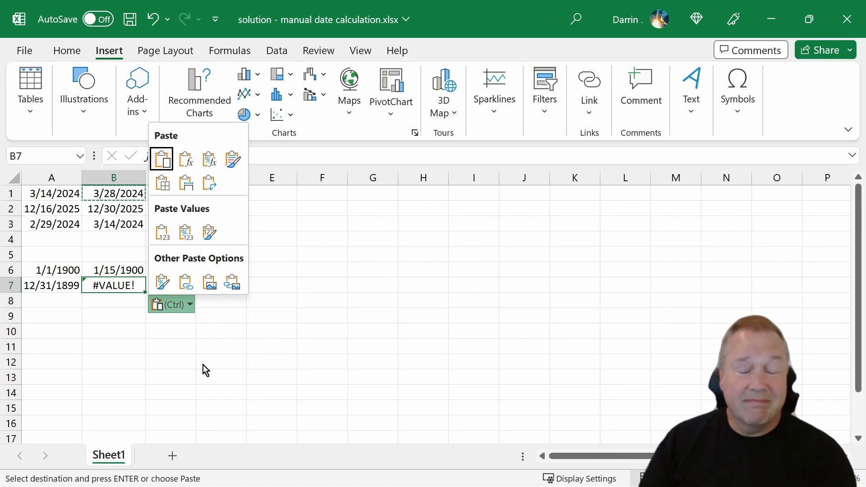
pyautogui.press('Escape')
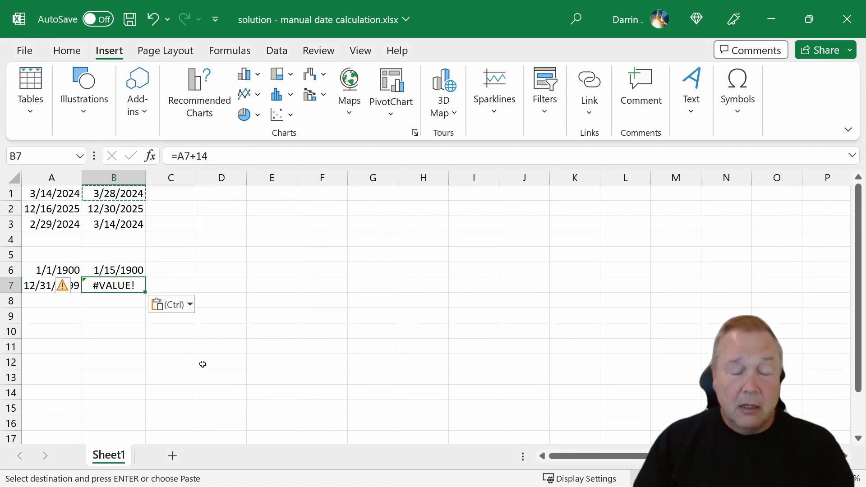
# Clear the copy selection and enter a YEAR formula in C1 that extracts the year from A1.
pyautogui.click(177, 193)
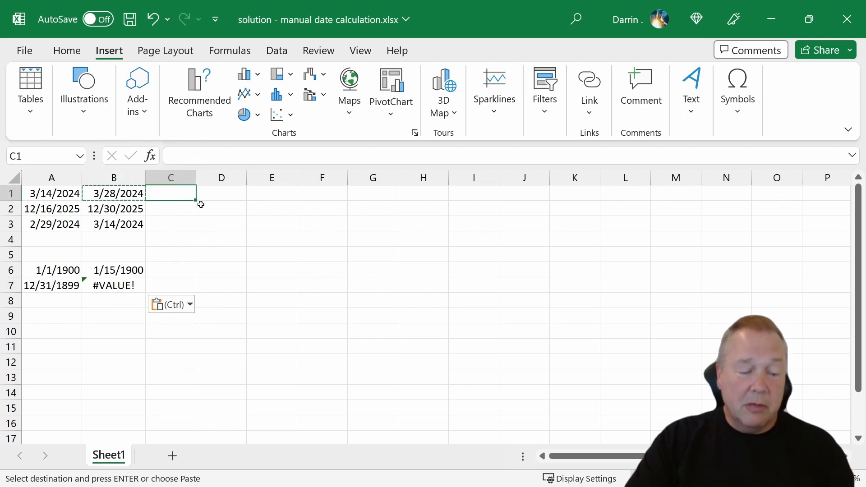
pyautogui.press('Escape')
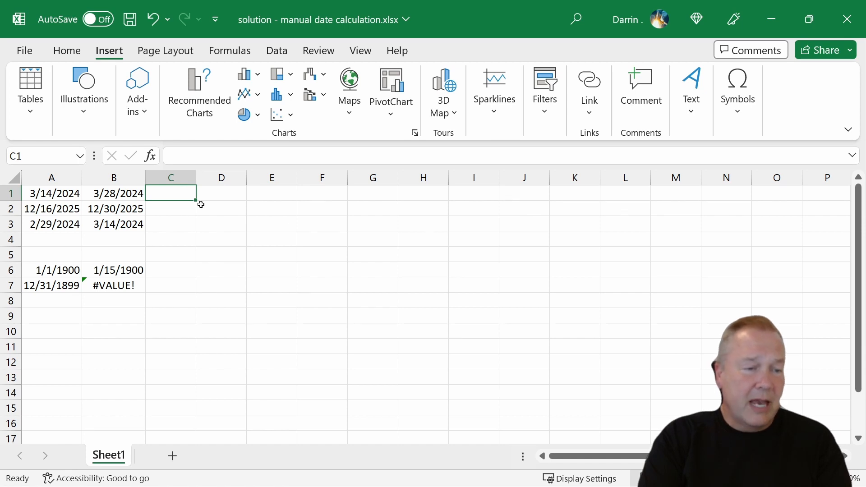
pyautogui.write('=')
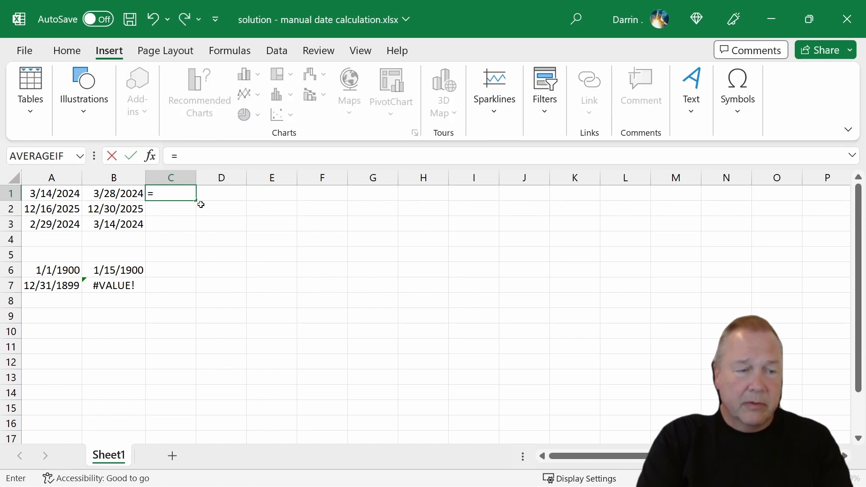
pyautogui.write('year')
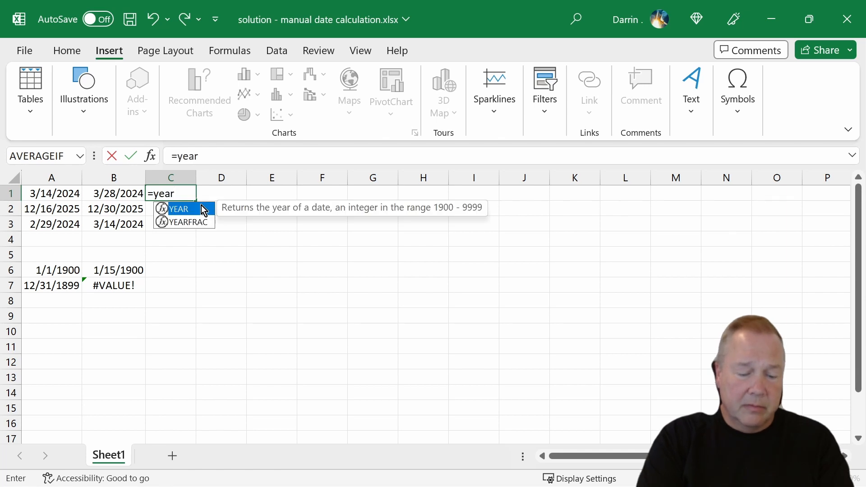
pyautogui.write('(a1')
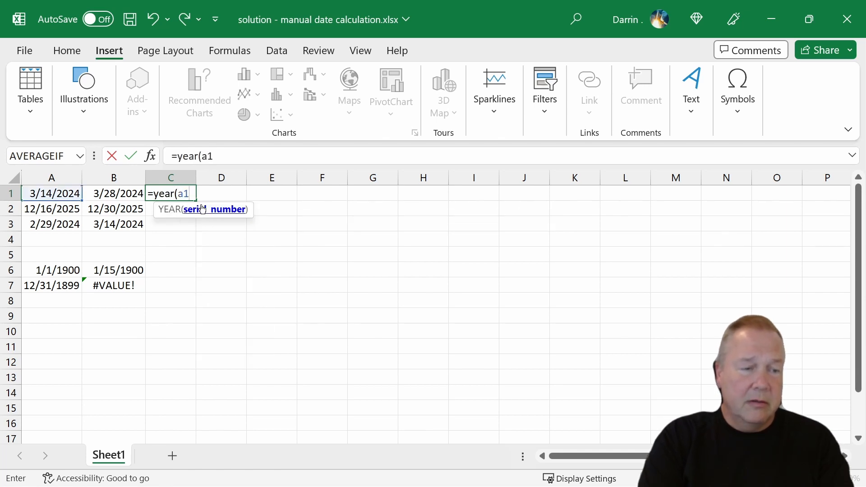
pyautogui.press('Return')
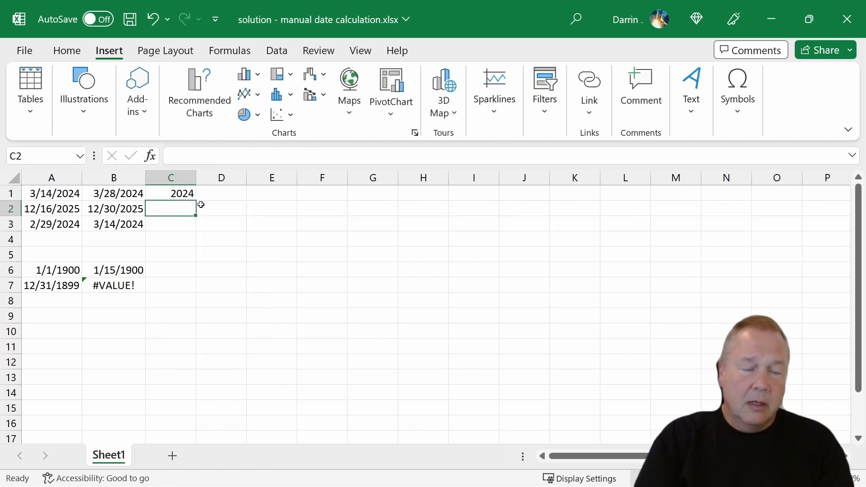
# Enter the formula =MONTH(A1) in D1 to extract the month of the first date.
pyautogui.click(201, 201)
pyautogui.write('=')
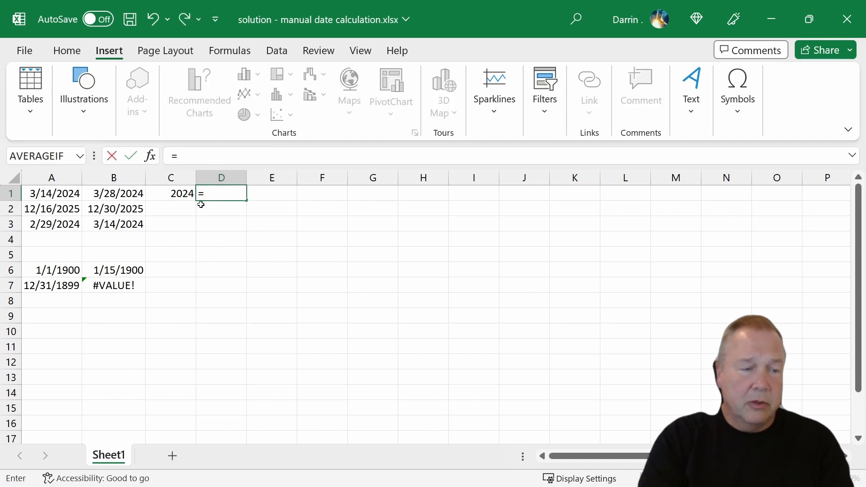
pyautogui.write('month(a')
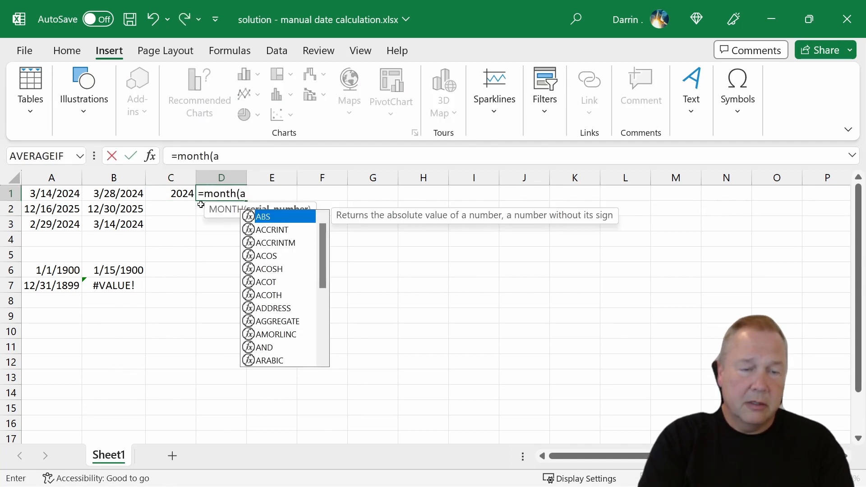
pyautogui.write('1)')
pyautogui.press('Return')
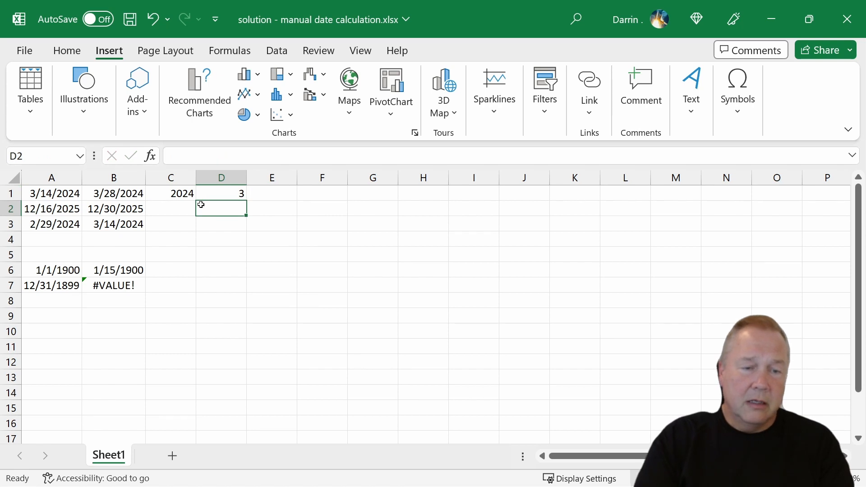
# Enter a DAY formula in E1 that extracts the day of the month from A1.
pyautogui.press('Up')
pyautogui.press('Right')
pyautogui.write('=dat')
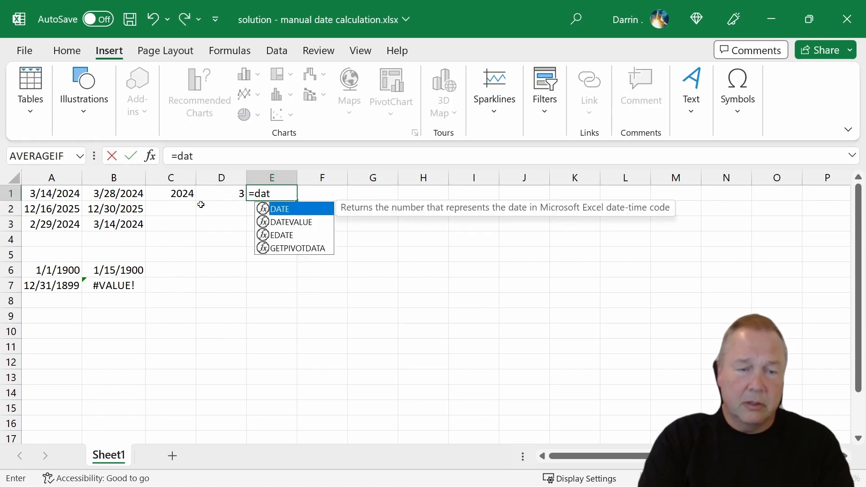
pyautogui.press('BackSpace')
pyautogui.write('y')
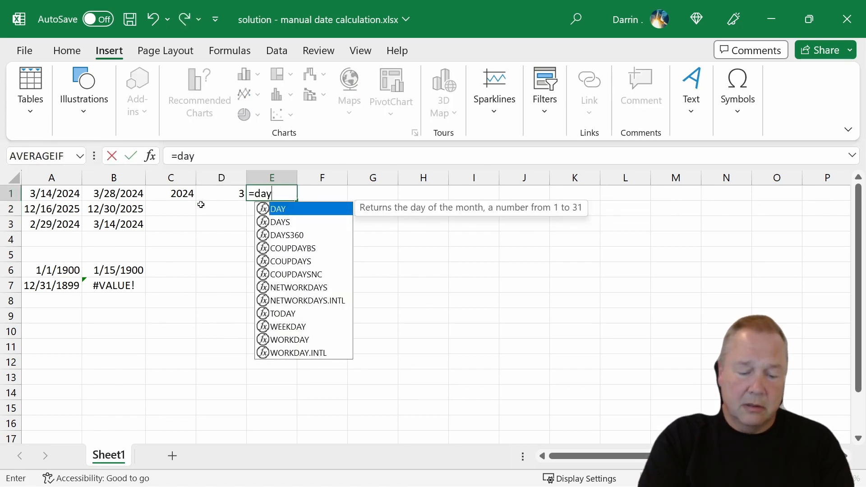
pyautogui.write('(a1')
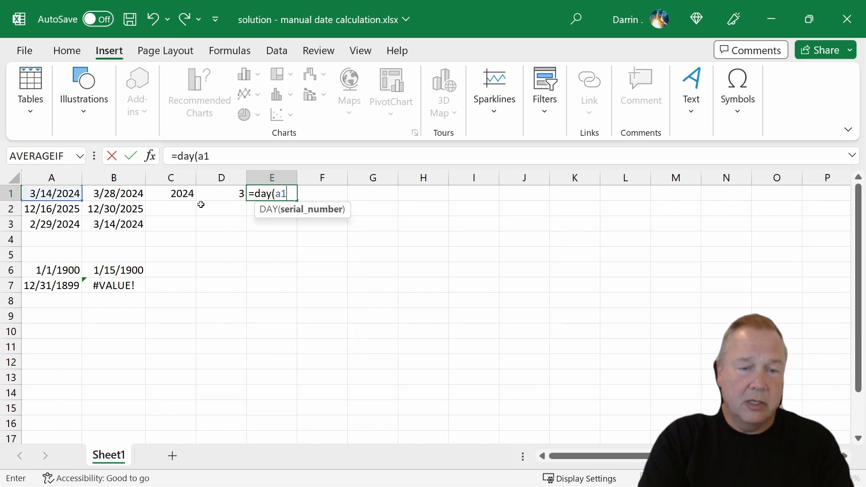
pyautogui.press('Return')
# Enter the formula =D1+3 in F1 to add three months to the extracted month number.
pyautogui.press('Up')
pyautogui.press('Right')
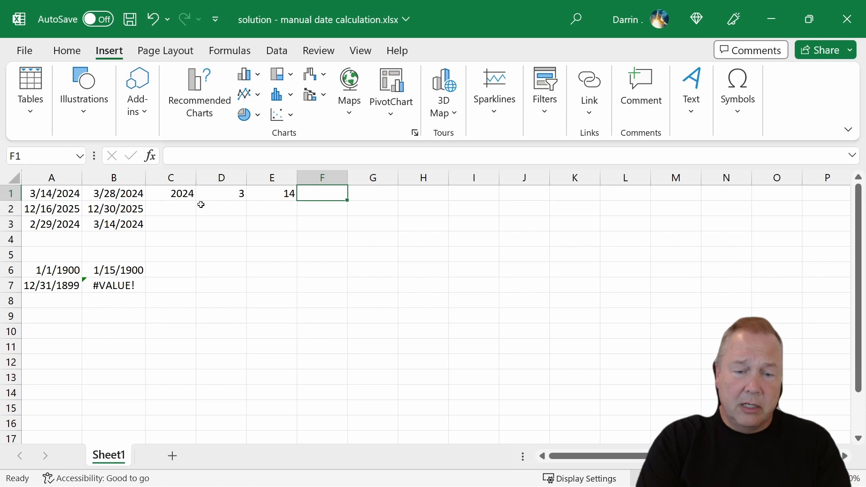
pyautogui.write('=d1')
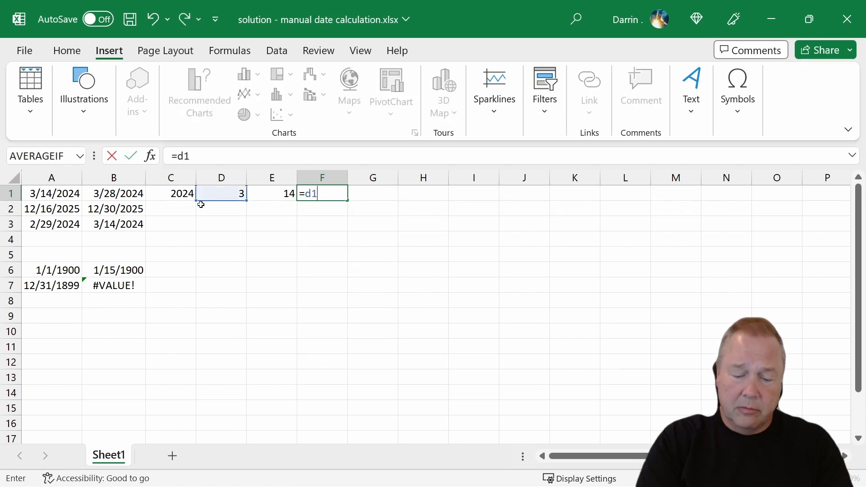
pyautogui.write('+3')
pyautogui.press('Return')
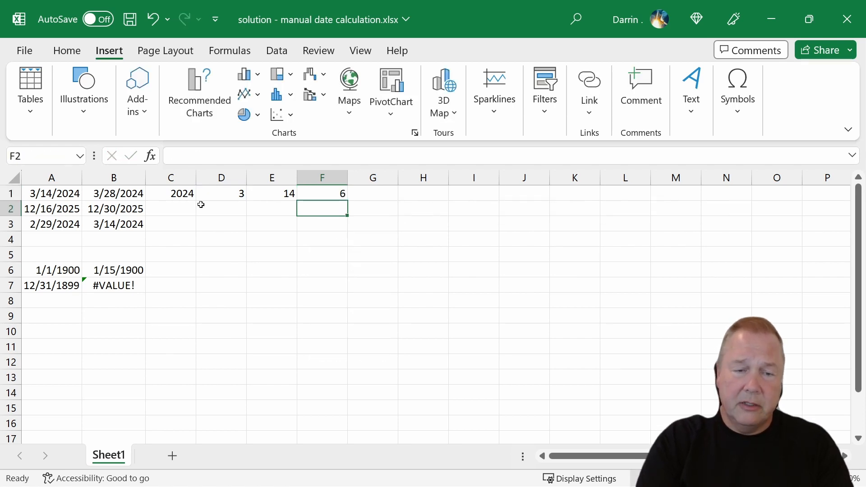
pyautogui.press('Up')
pyautogui.press('Right')
pyautogui.write('=')
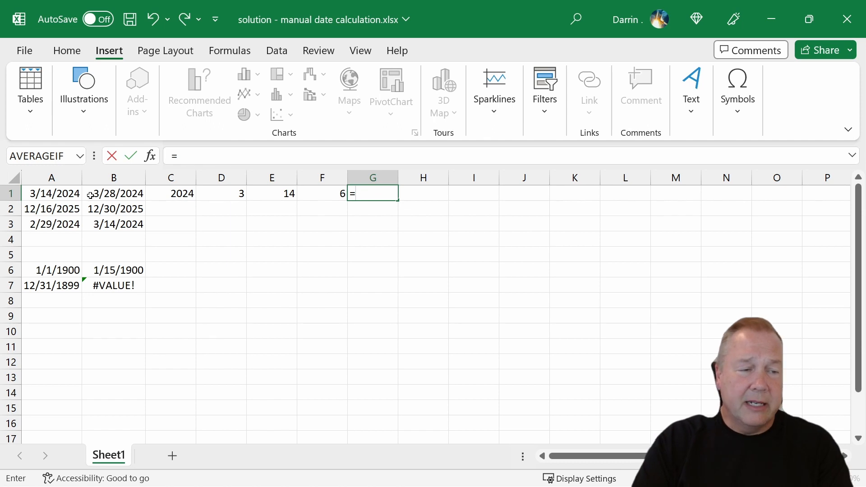
pyautogui.click(10, 193)
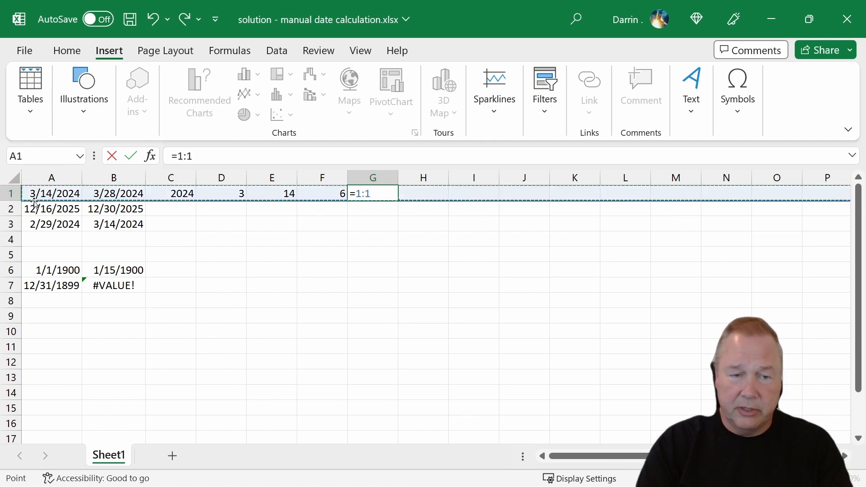
pyautogui.press('Escape')
# Insert a blank row above row 1 of the sheet.
pyautogui.click(9, 193)
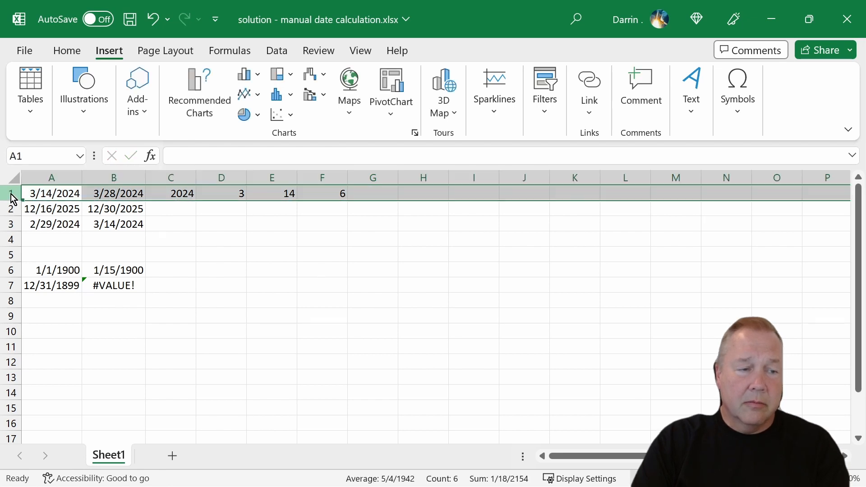
pyautogui.rightClick(9, 193)
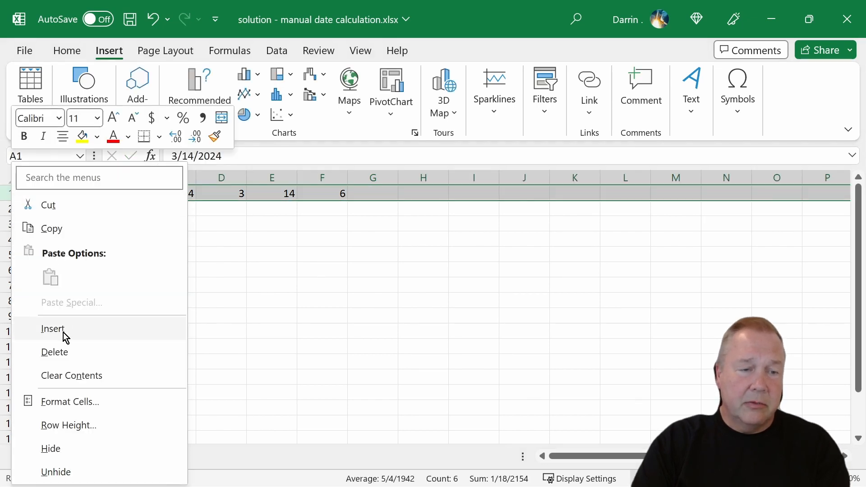
pyautogui.click(64, 333)
# Enter the headings year, month, day and new month in cells C1 through F1.
pyautogui.click(184, 191)
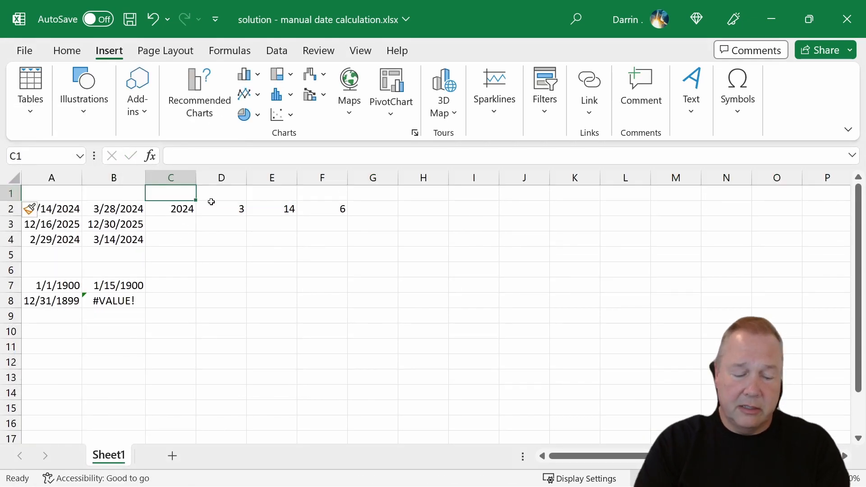
pyautogui.write('year')
pyautogui.press('Tab')
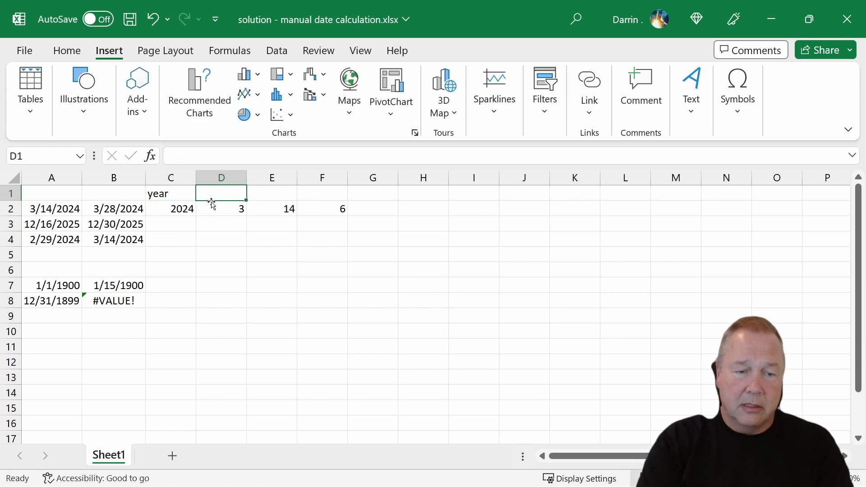
pyautogui.write('month')
pyautogui.press('Tab')
pyautogui.write('da')
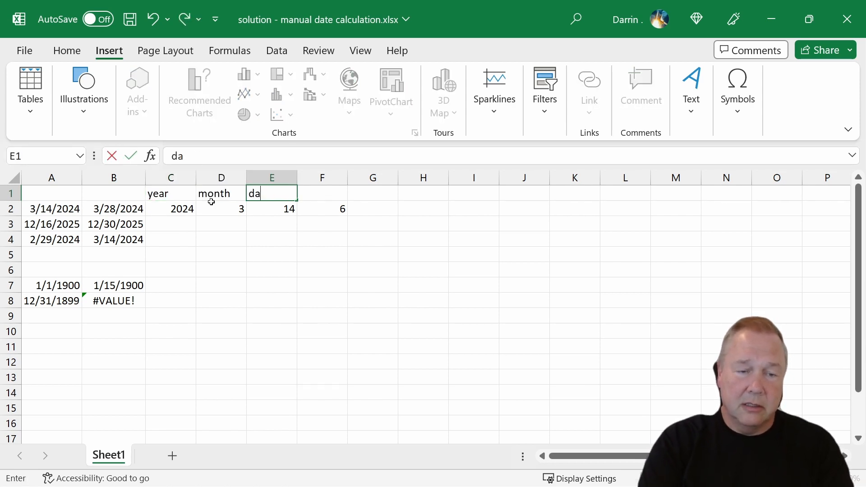
pyautogui.write('y')
pyautogui.press('Tab')
pyautogui.write('new month')
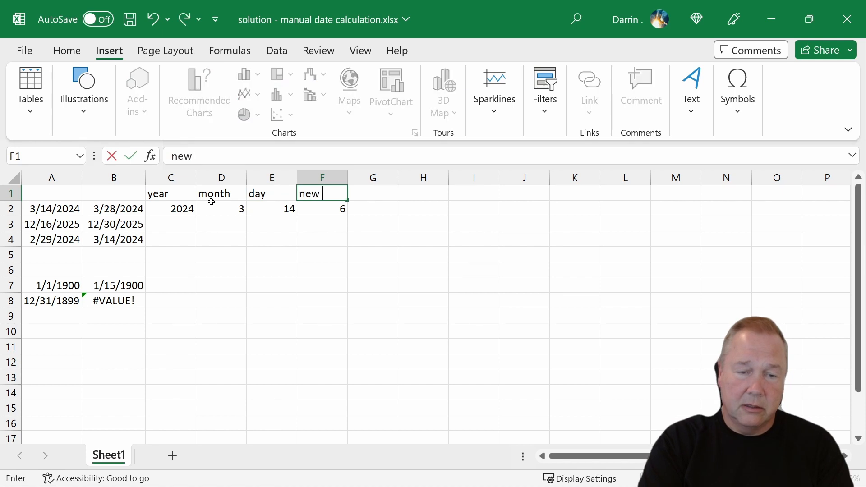
pyautogui.press('Return')
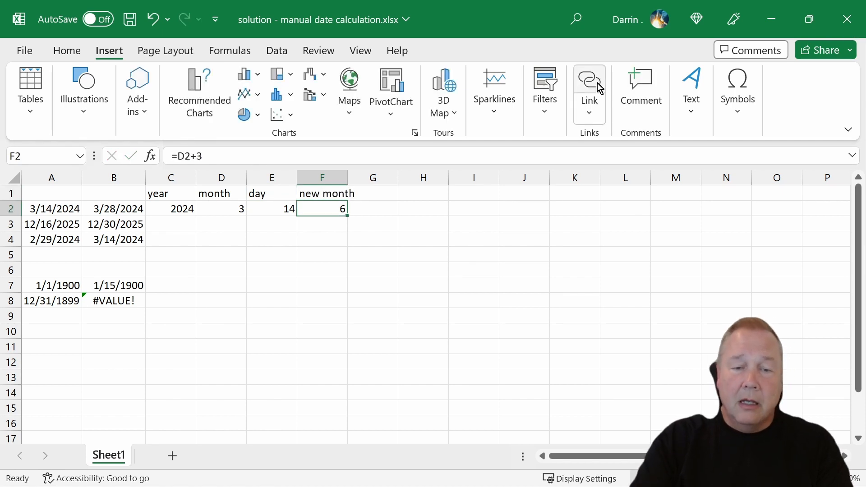
# Enter the heading "new date" in G1 and fit column F's width to its contents.
pyautogui.click(393, 199)
pyautogui.write('new date')
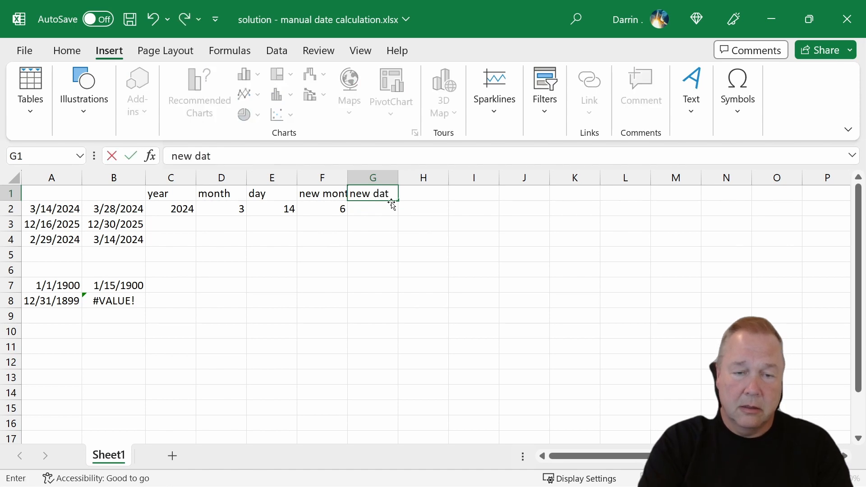
pyautogui.press('Return')
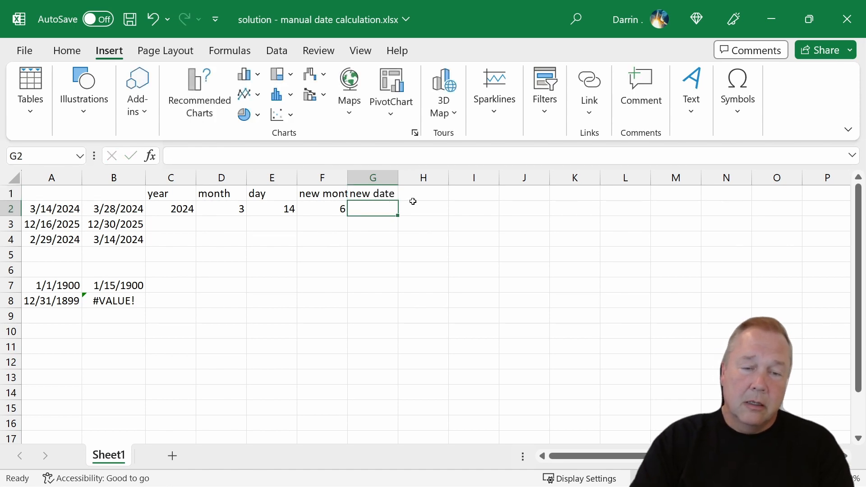
pyautogui.doubleClick(348, 177)
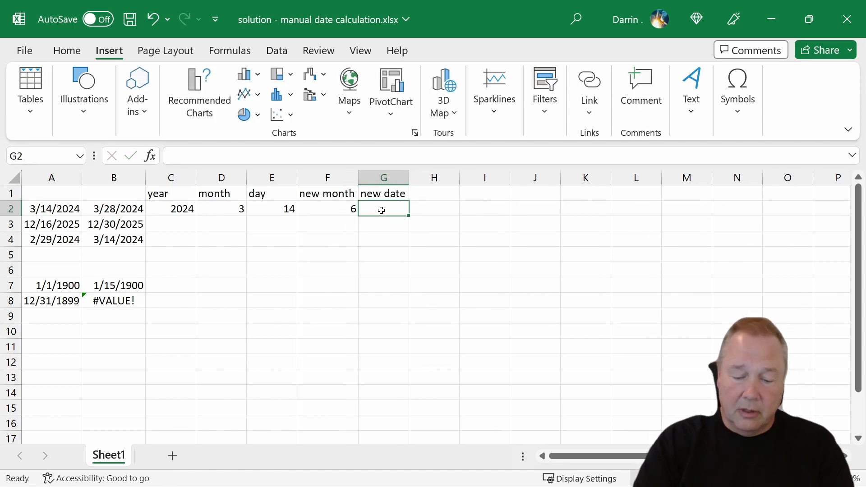
# Enter the formula =DATE(C2,F2,E2) in G2 to build the new date from the year, new month and day.
pyautogui.write('=')
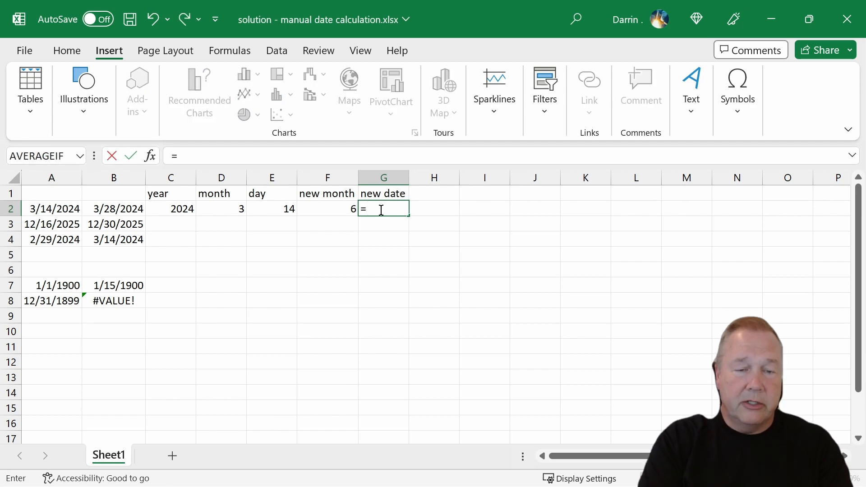
pyautogui.write('da')
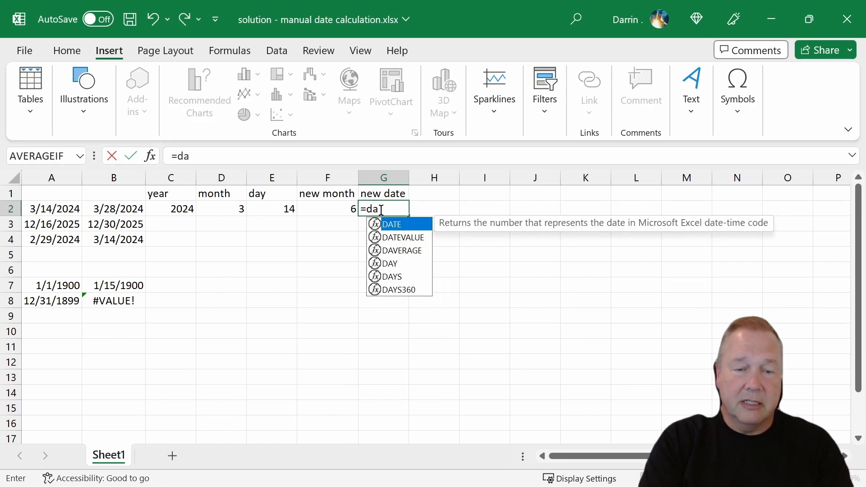
pyautogui.write('t(')
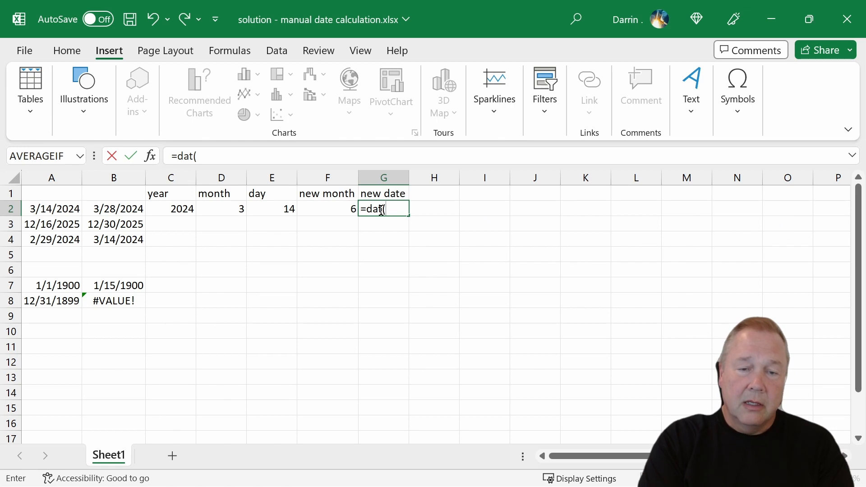
pyautogui.press('BackSpace')
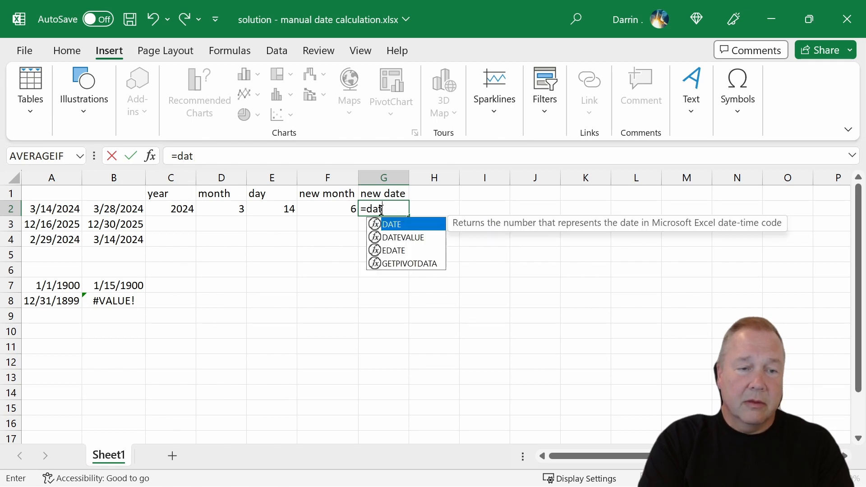
pyautogui.write('3')
pyautogui.press('BackSpace')
pyautogui.write('3')
pyautogui.press('BackSpace')
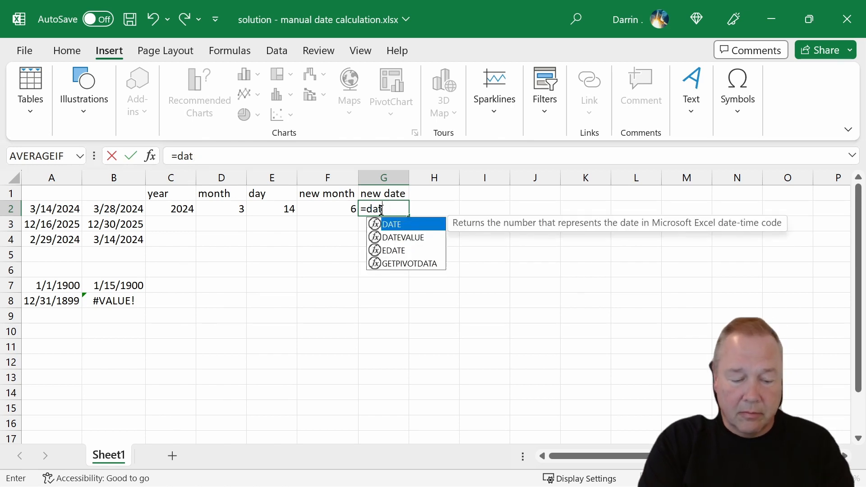
pyautogui.write('e(')
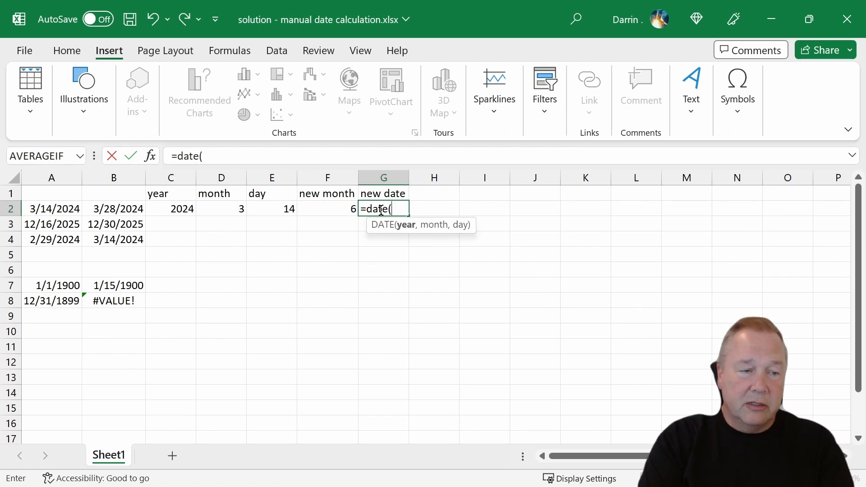
pyautogui.write('c2,')
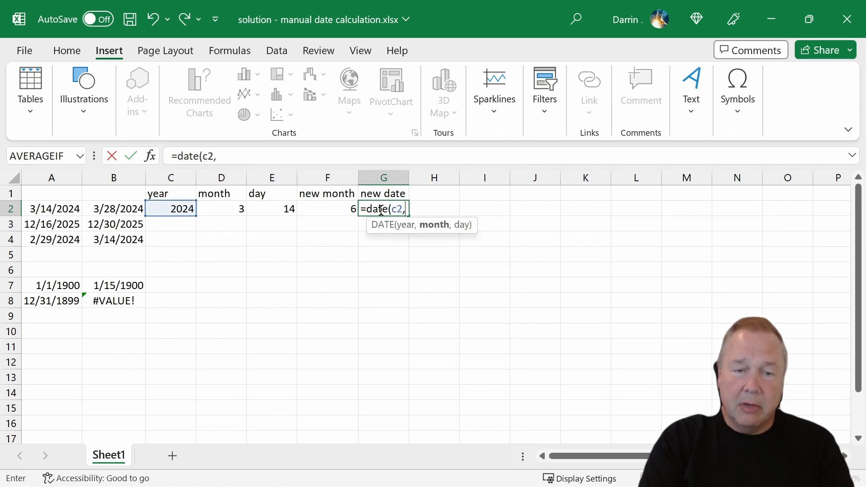
pyautogui.write('f2,')
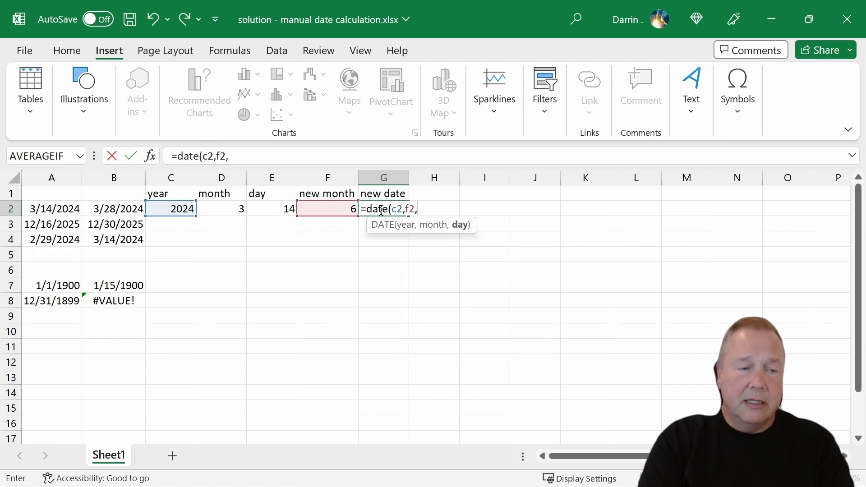
pyautogui.write('e')
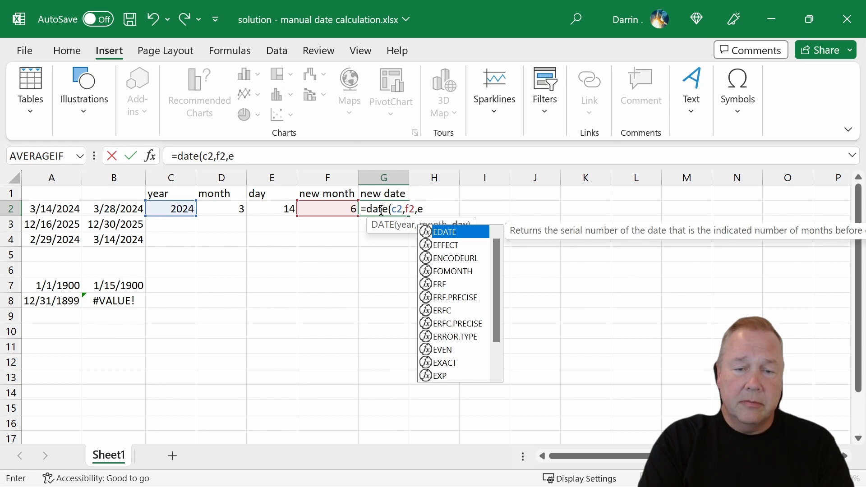
pyautogui.write('2')
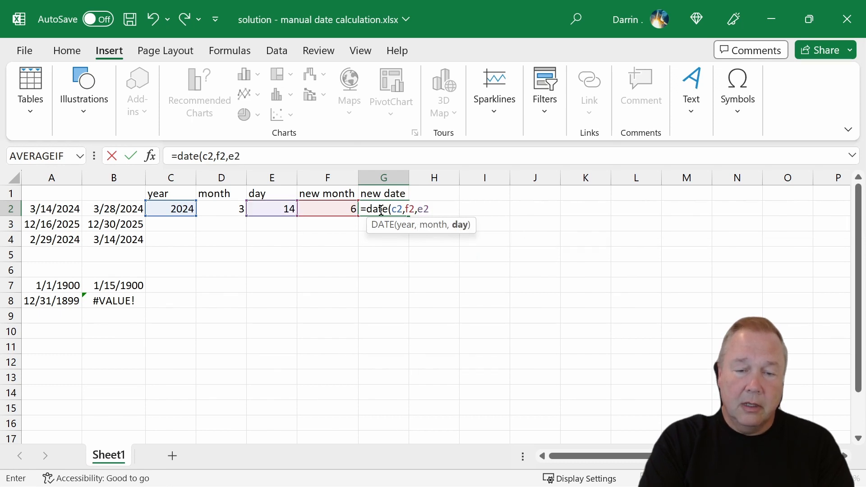
pyautogui.press('Return')
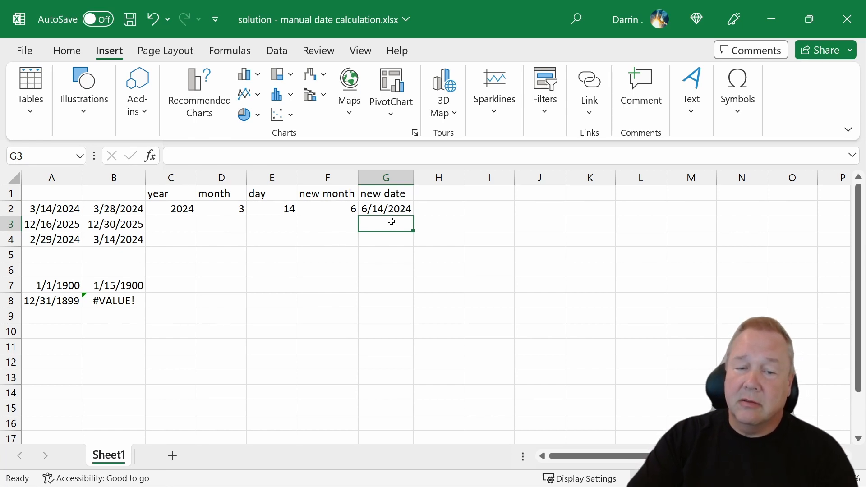
# Copy the formulas in C2:G2 into C3:G4 for the other two dates.
pyautogui.click(184, 210)
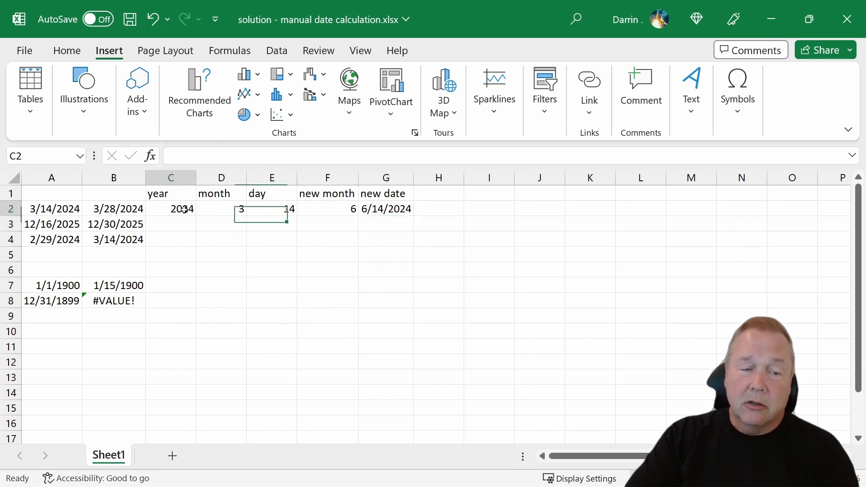
pyautogui.moveTo(185, 210); pyautogui.dragTo(376, 210)
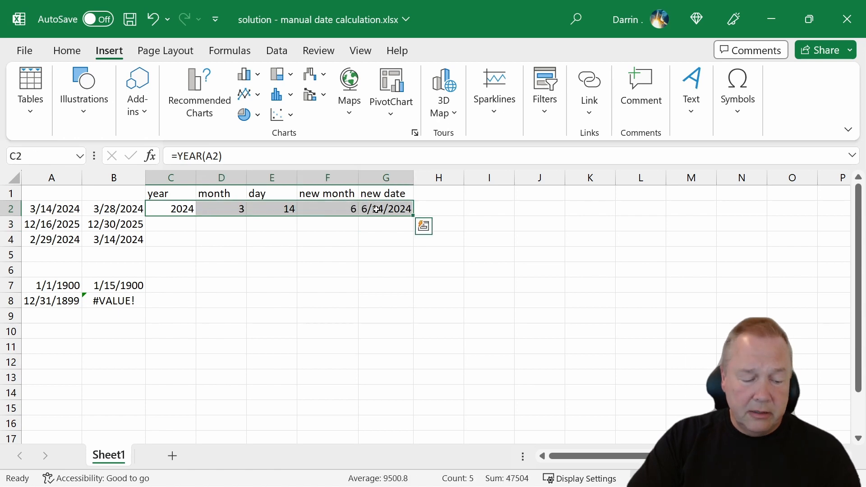
pyautogui.hotkey('ctrl', 'c')
pyautogui.moveTo(178, 224); pyautogui.dragTo(386, 241)
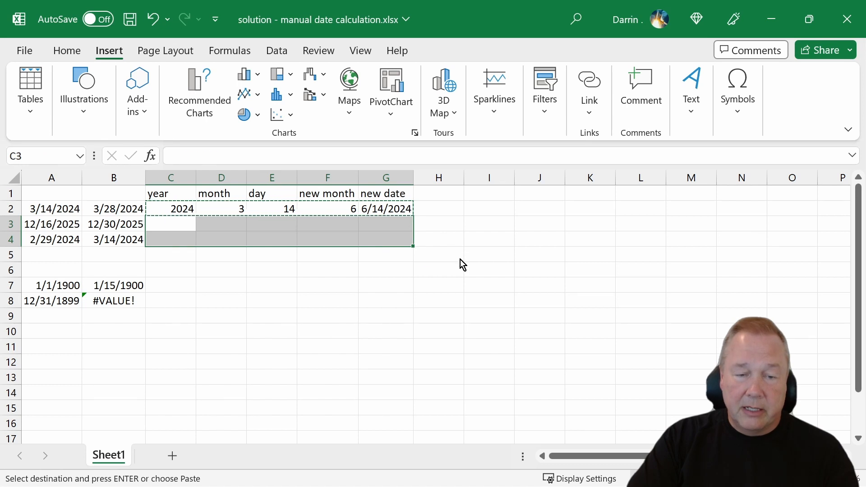
pyautogui.hotkey('ctrl', 'v')
pyautogui.press('Escape')
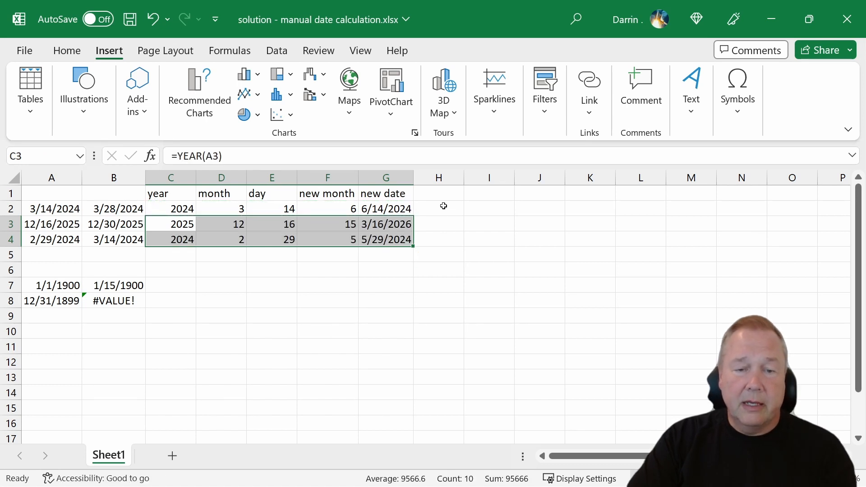
# Examine the new-date formula in G3, the day-addition formulas in B2:B4 and the new-month formula in F3.
pyautogui.click(366, 229)
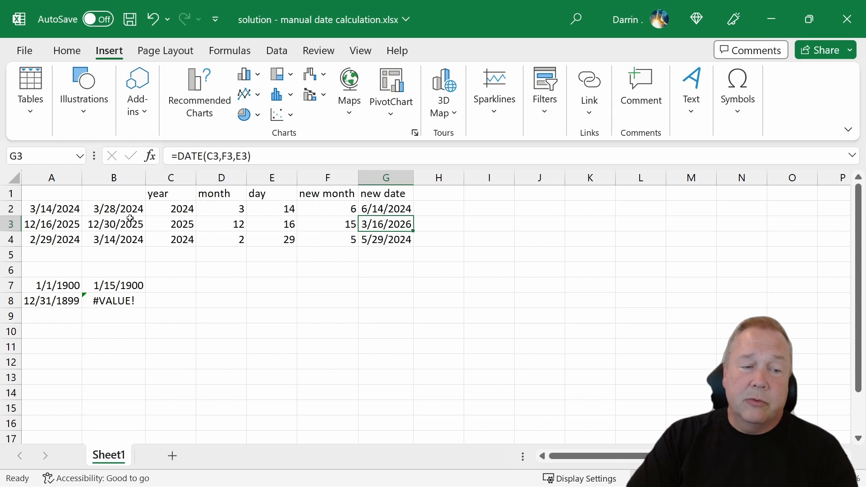
pyautogui.click(130, 212)
pyautogui.click(135, 242)
pyautogui.click(140, 228)
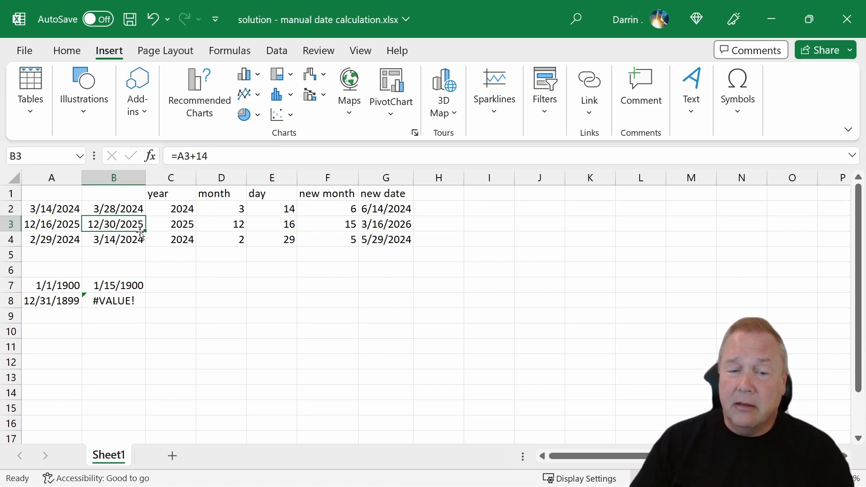
pyautogui.click(368, 225)
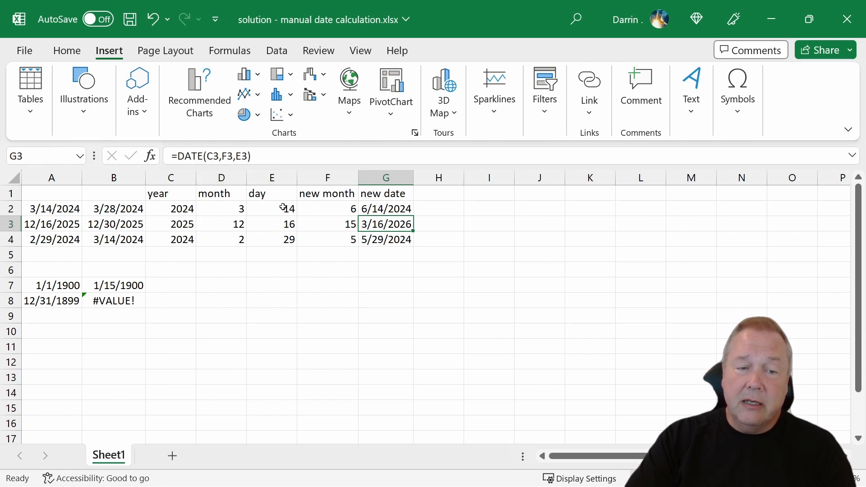
pyautogui.click(341, 225)
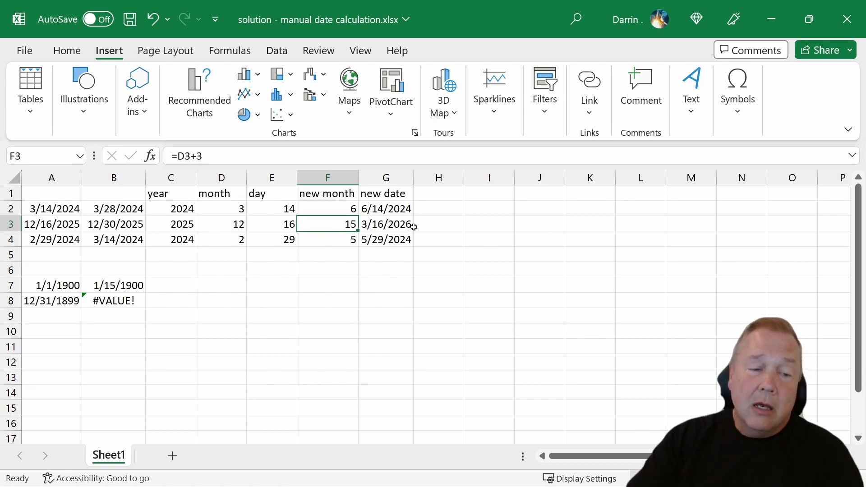
pyautogui.click(179, 290)
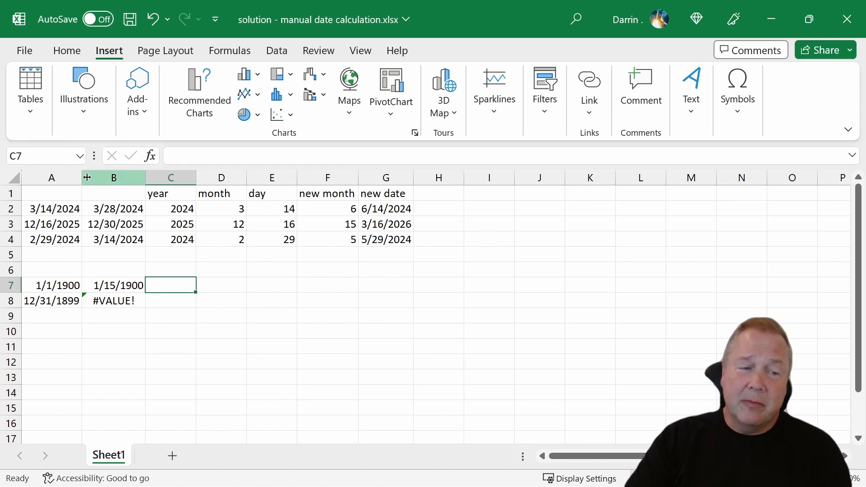
# Widen column A to compare how the dates in A7 and A8 are aligned.
pyautogui.moveTo(87, 178); pyautogui.dragTo(146, 176)
pyautogui.click(124, 287)
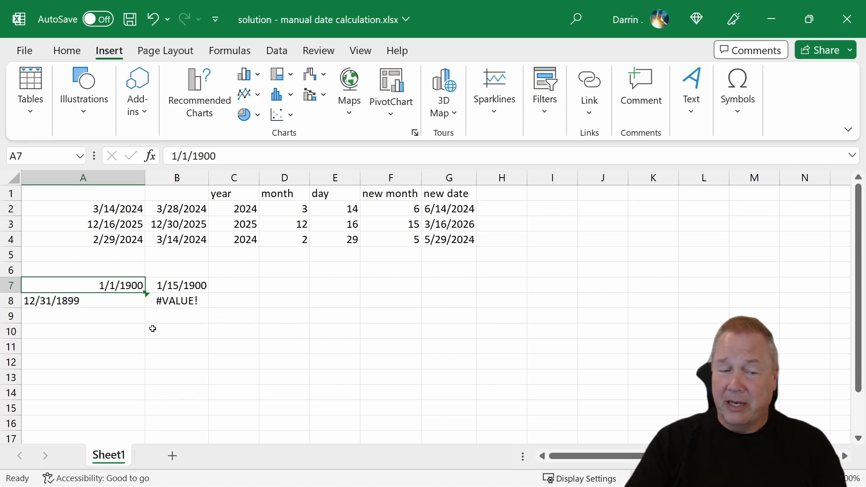
pyautogui.click(89, 299)
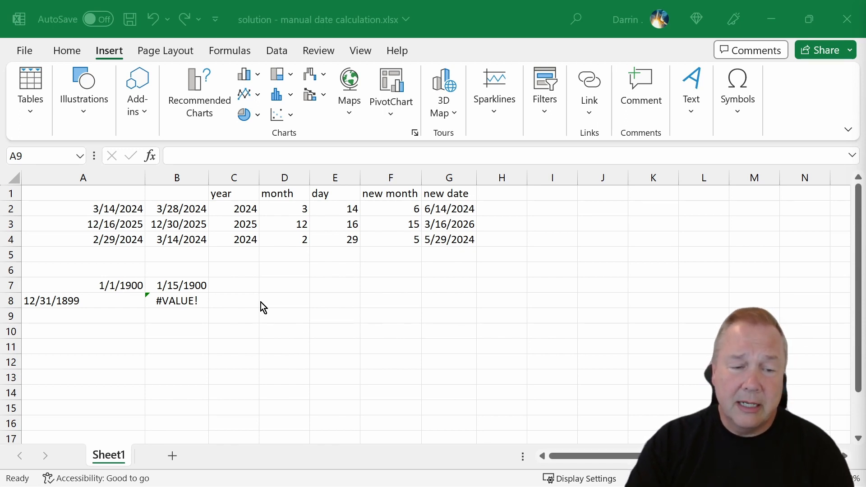
# Enter the formula =LEFT(A8,2) in C8 to extract the month from the 12/31/1899 text date.
pyautogui.click(246, 303)
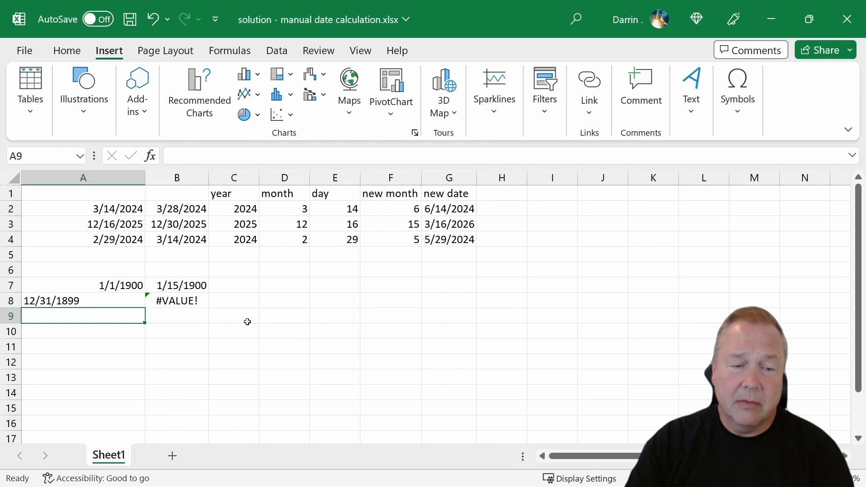
pyautogui.click(249, 297)
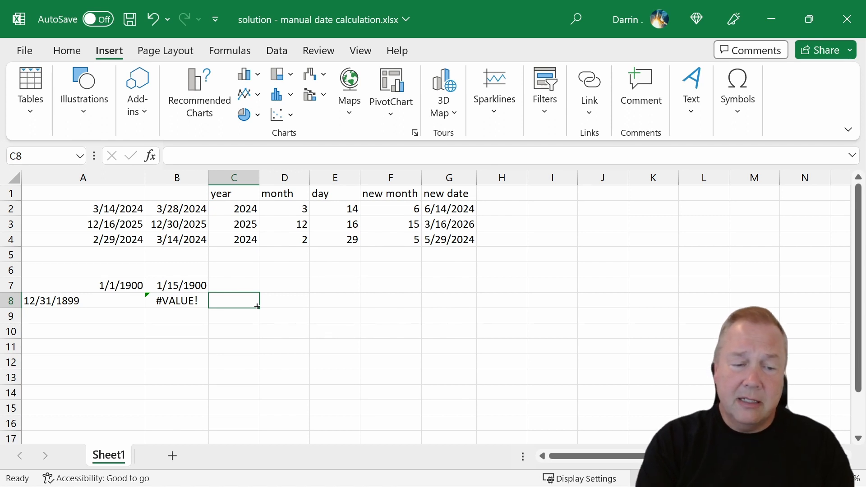
pyautogui.write('=left')
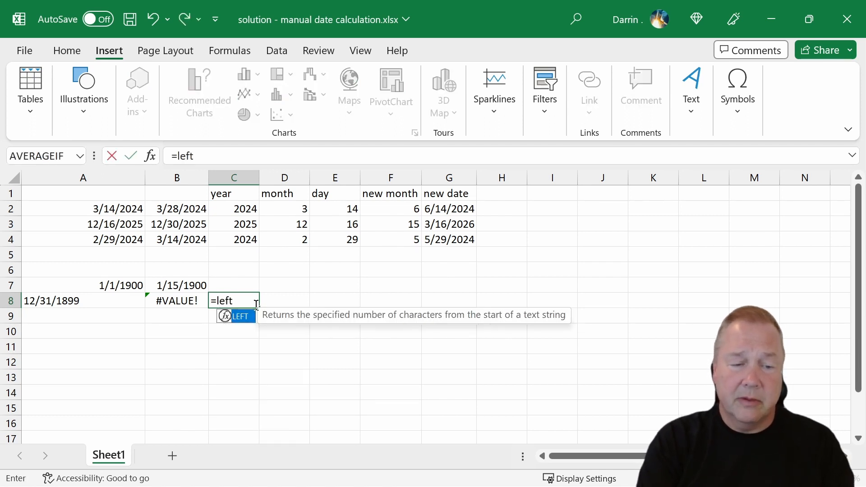
pyautogui.write('(')
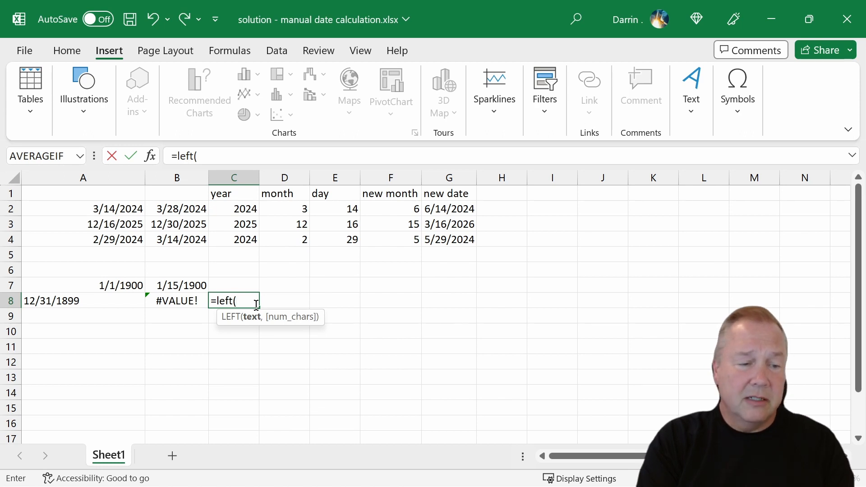
pyautogui.write('a')
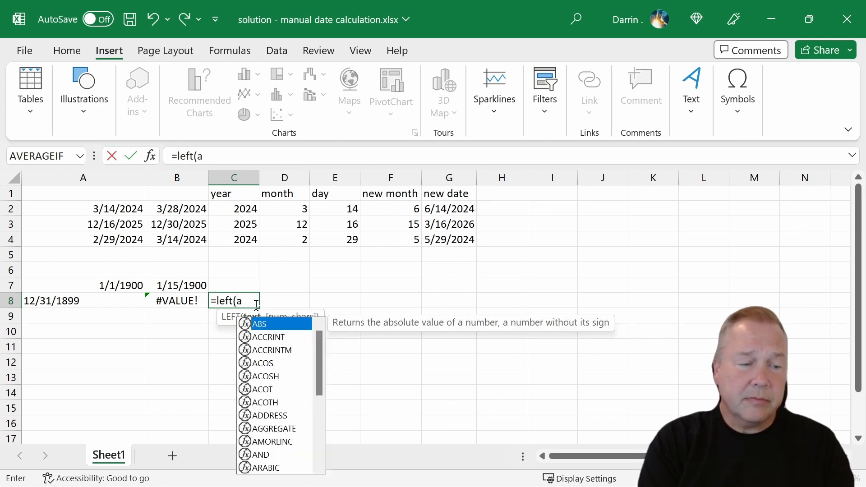
pyautogui.write('8')
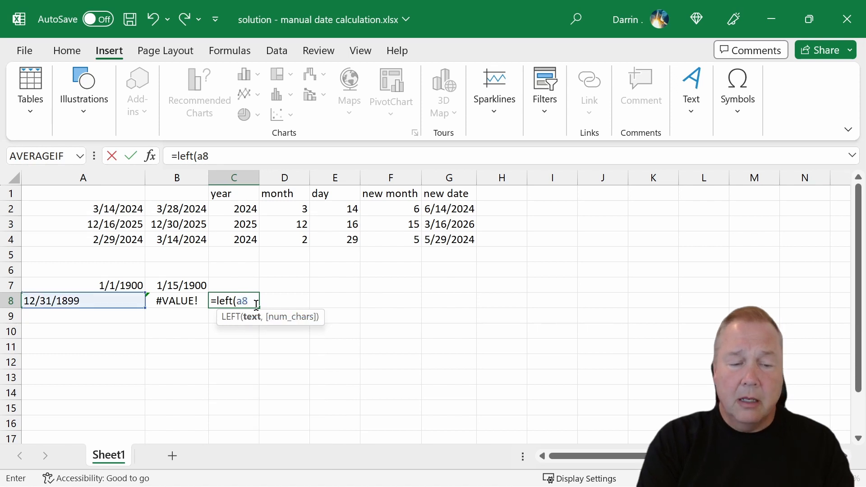
pyautogui.write(',')
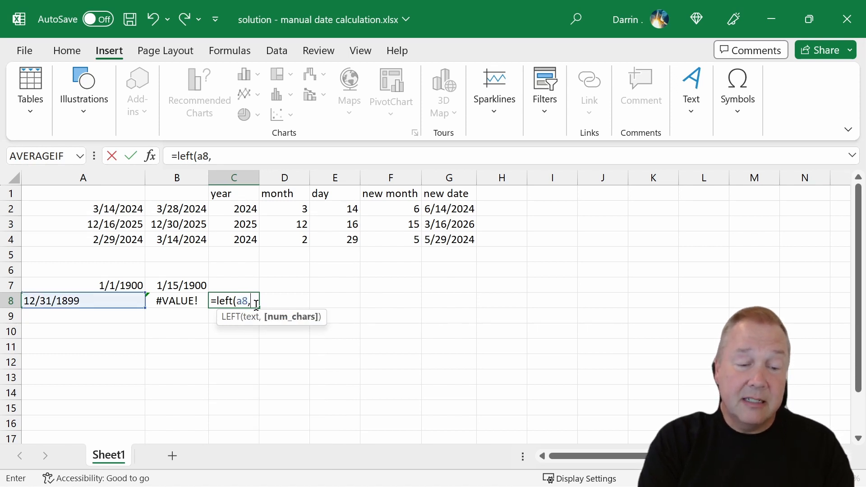
pyautogui.write('2')
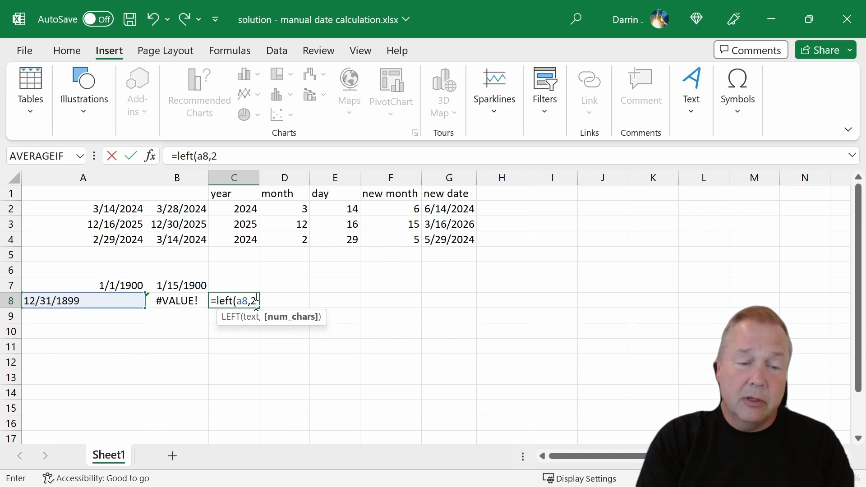
pyautogui.write(')')
pyautogui.press('Return')
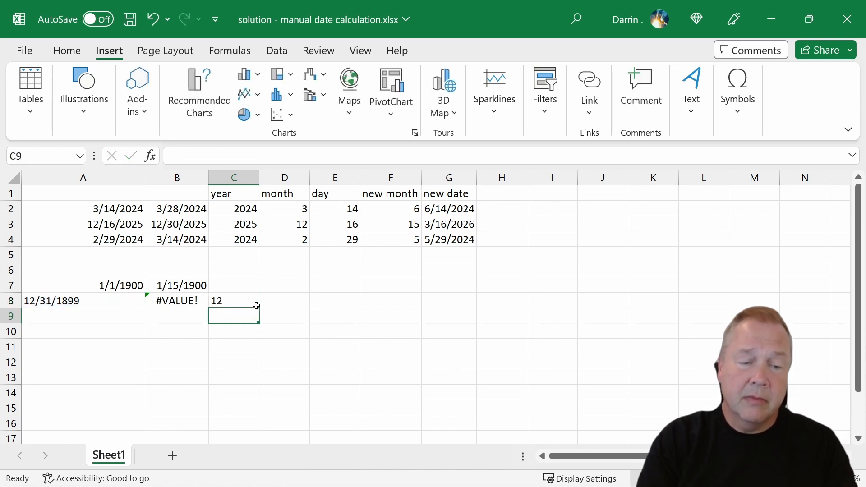
# Enter the formula =MID(A8,4,2) in D8 to extract the day from the text date in A8.
pyautogui.click(257, 306)
pyautogui.press('Right')
pyautogui.write('=')
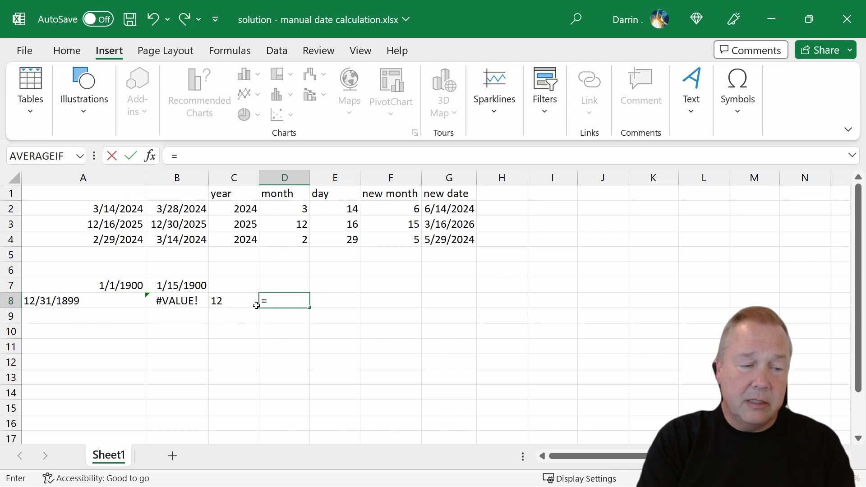
pyautogui.write('min')
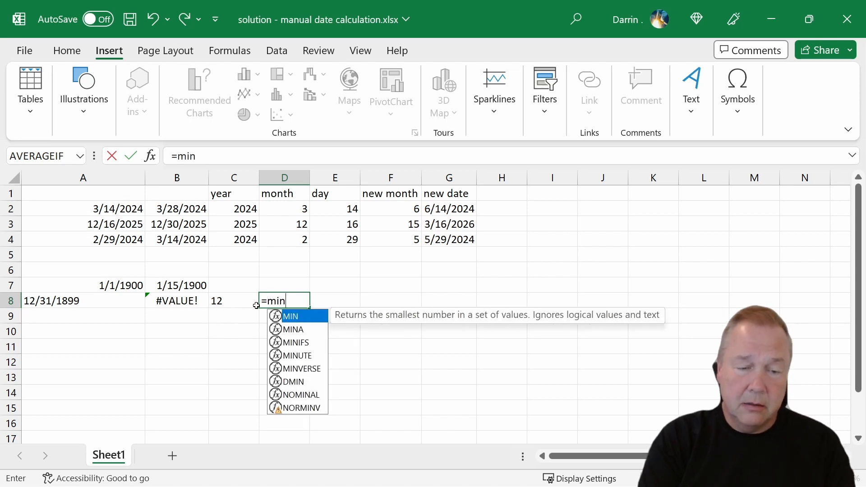
pyautogui.press('BackSpace')
pyautogui.write('d(')
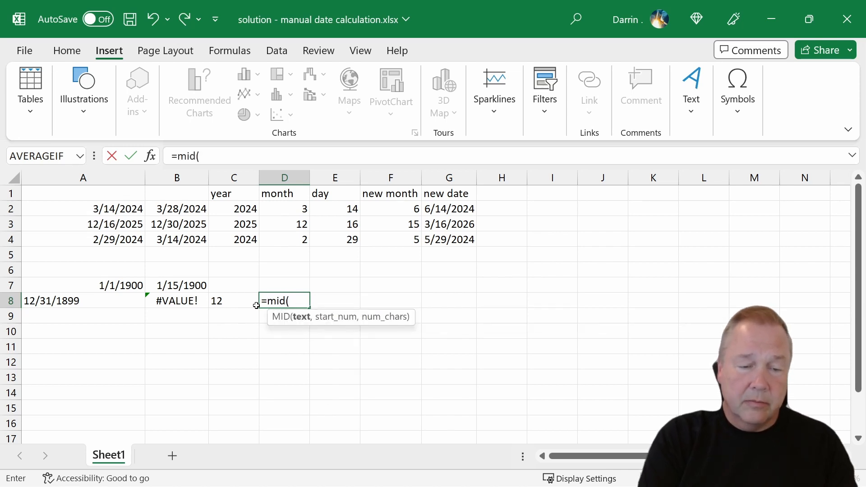
pyautogui.write('a')
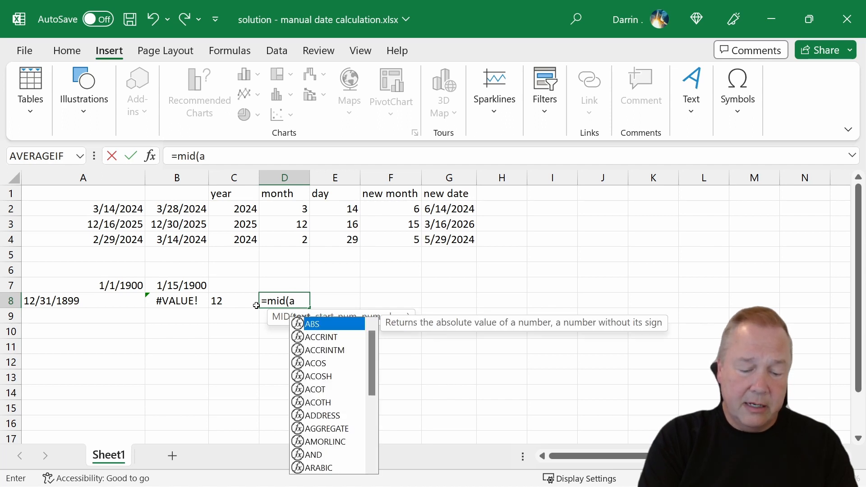
pyautogui.write('8,')
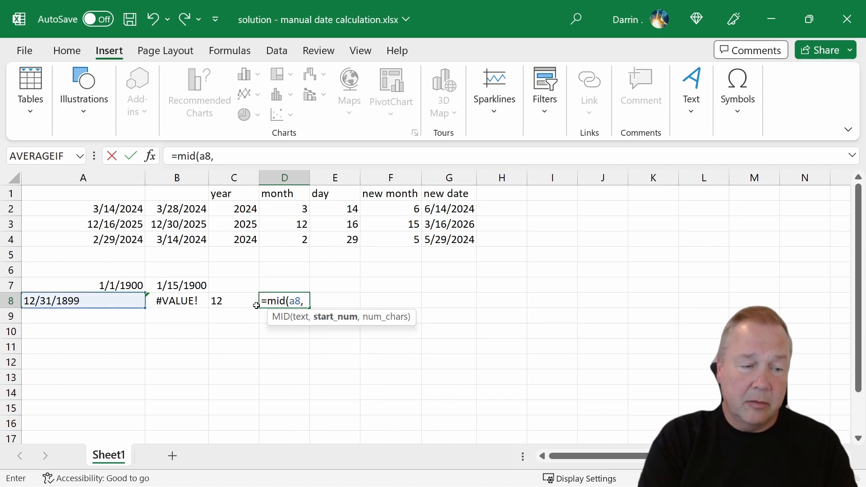
pyautogui.write('4')
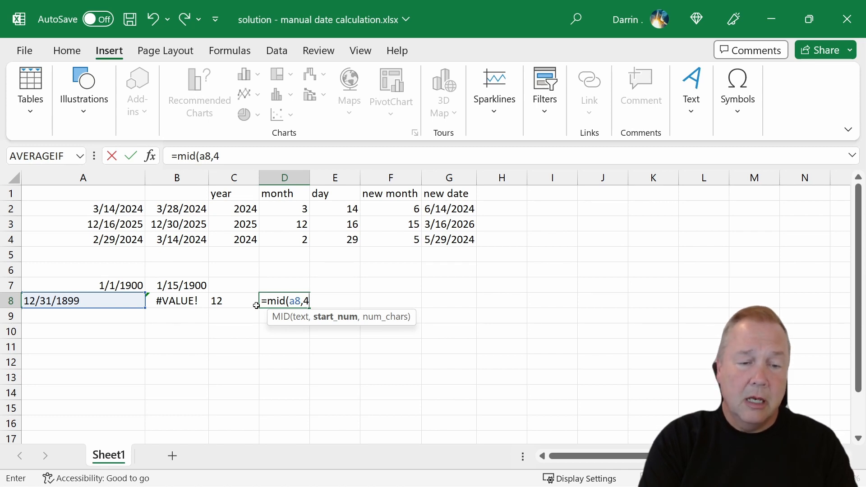
pyautogui.write(',')
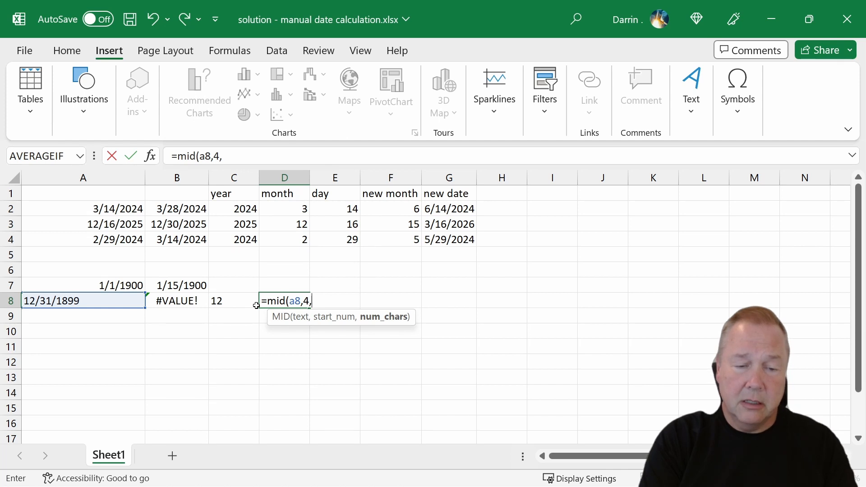
pyautogui.write('2)')
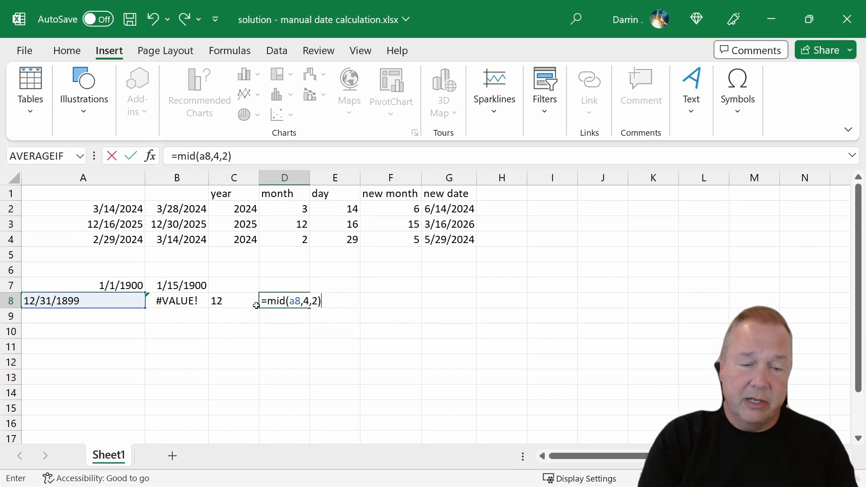
pyautogui.press('Return')
# Enter the formula =RIGHT(A8,4) in E8 to extract the year from the text date in A8.
pyautogui.press('Up')
pyautogui.press('Right')
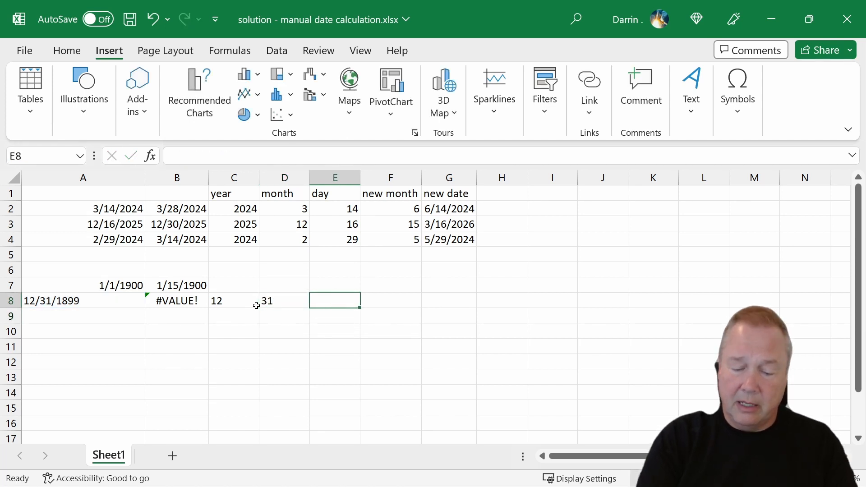
pyautogui.write('=')
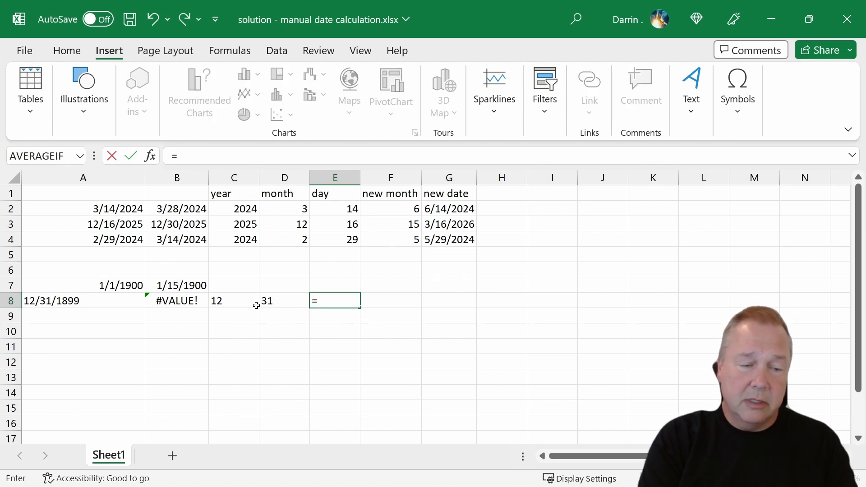
pyautogui.write('right')
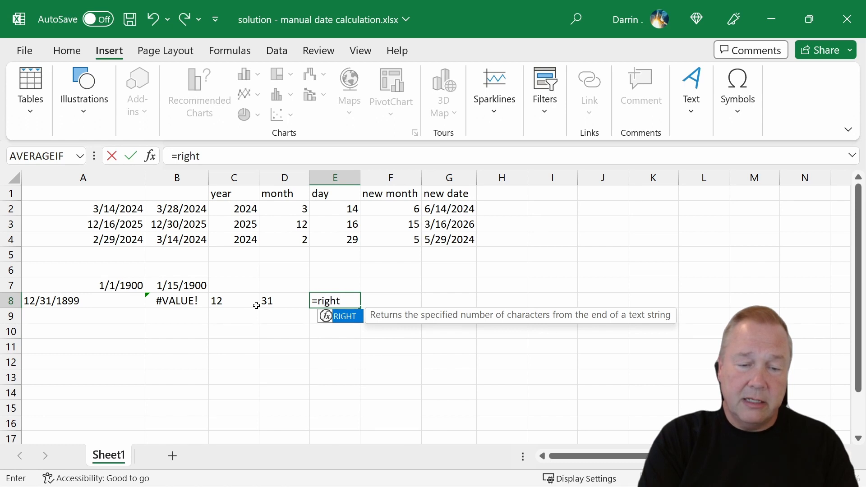
pyautogui.write('(a8')
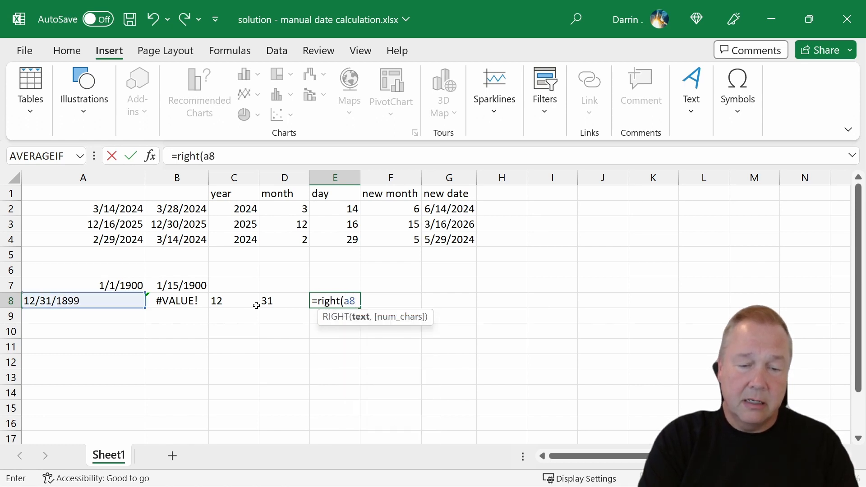
pyautogui.write('/')
pyautogui.press('BackSpace')
pyautogui.write(',')
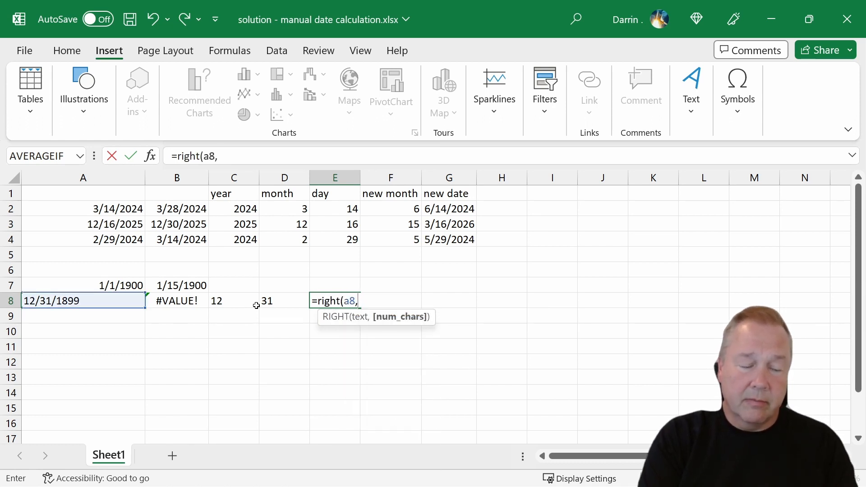
pyautogui.write('4)')
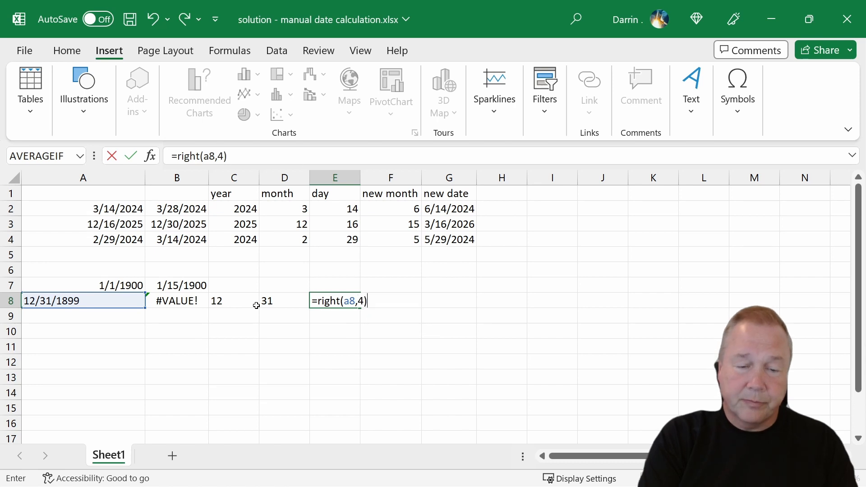
pyautogui.press('Return')
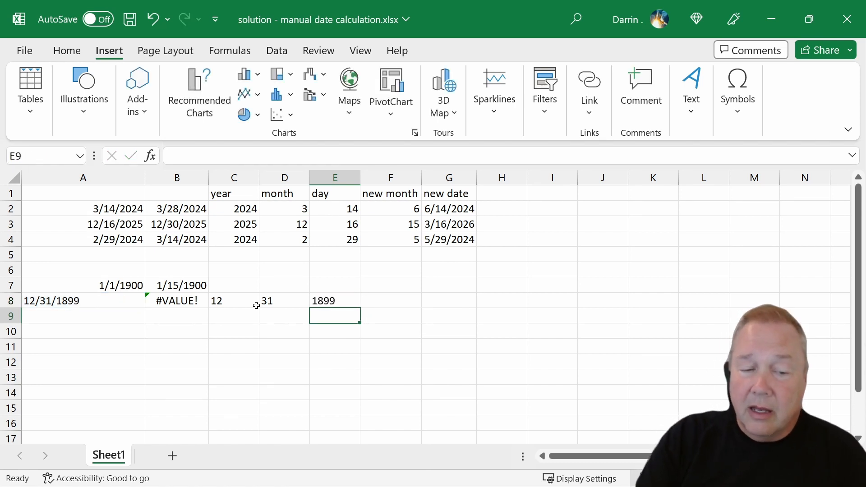
# Review the extracted parts in C8:E8 and enter the formula =C8-6 in C9 to subtract six from the month.
pyautogui.click(240, 303)
pyautogui.click(283, 301)
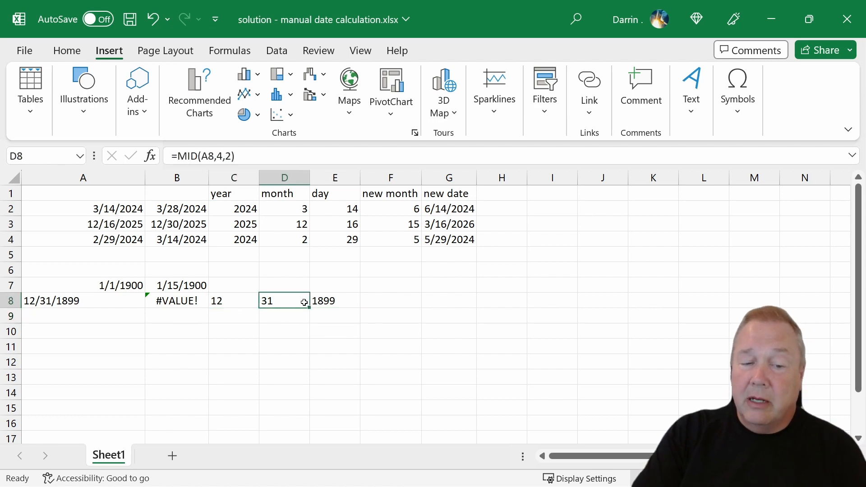
pyautogui.click(318, 301)
pyautogui.click(271, 307)
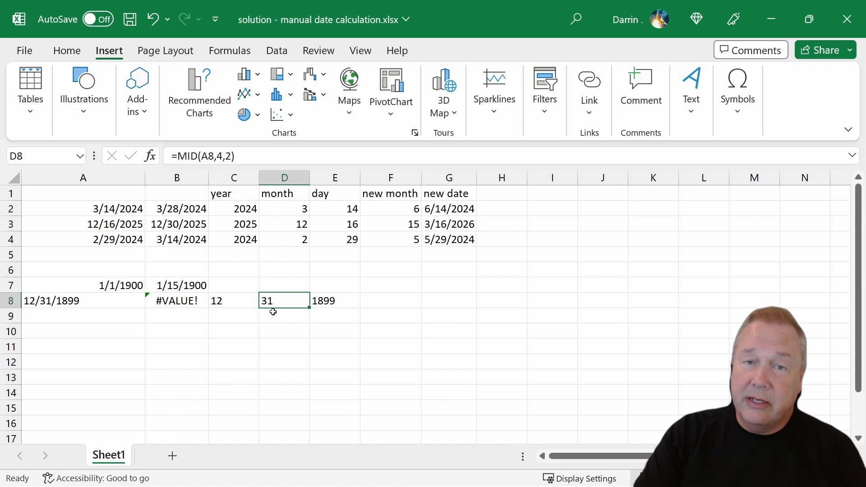
pyautogui.click(218, 315)
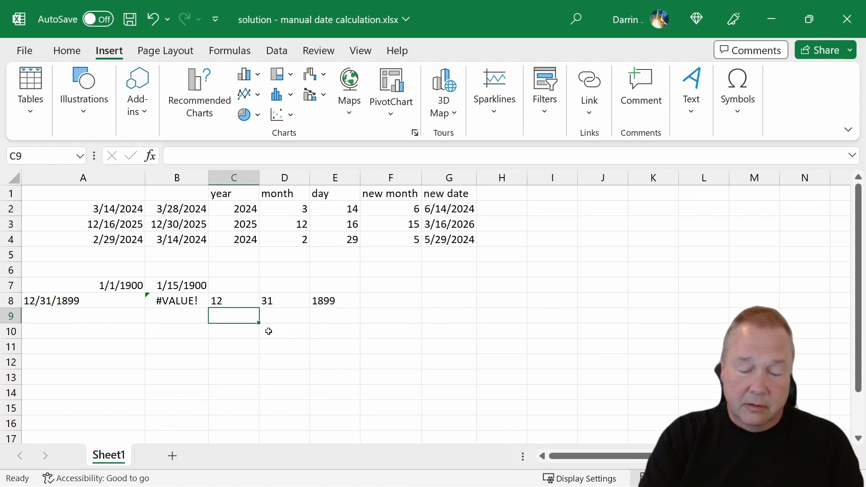
pyautogui.write('=')
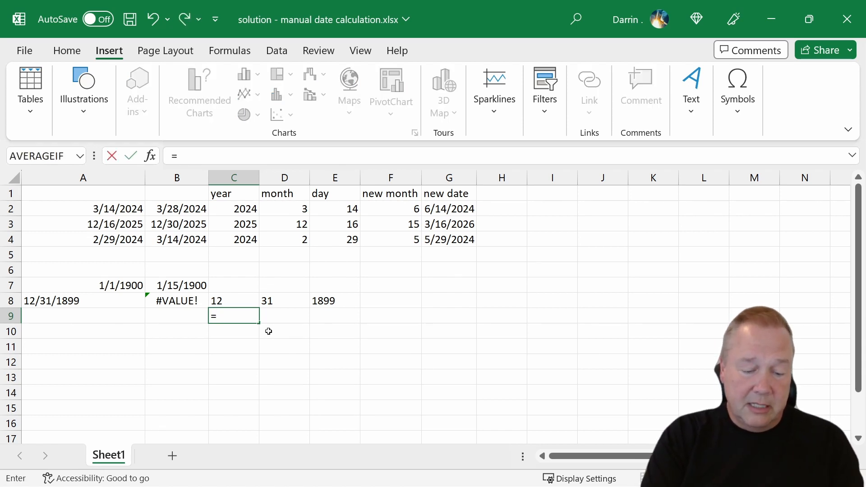
pyautogui.write('c8-')
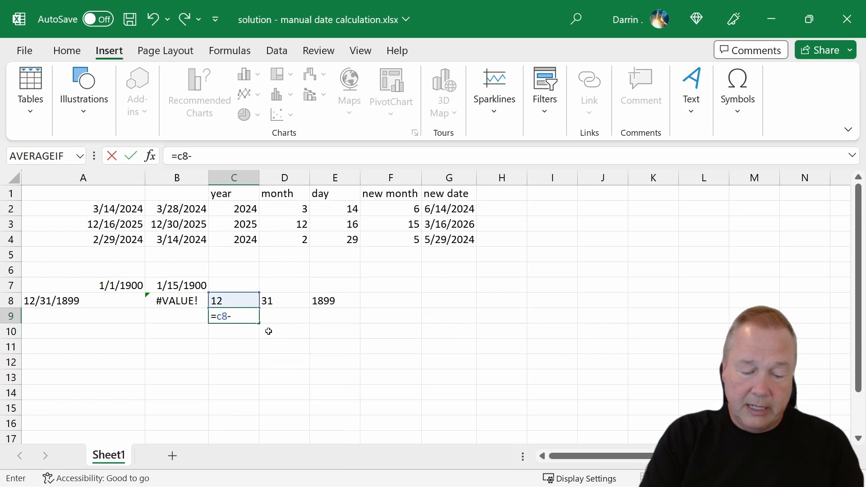
pyautogui.write('6')
pyautogui.press('Return')
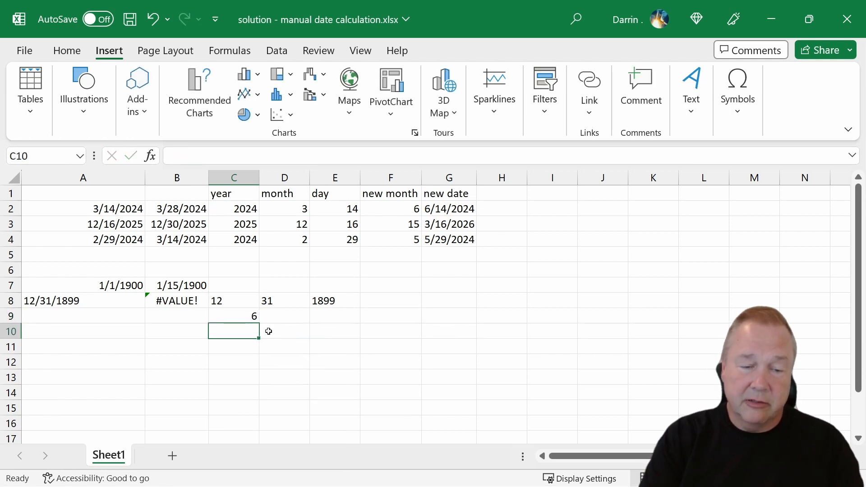
# Start a text-joining formula in C10 with =c10&"/" to put a slash after the month.
pyautogui.write('=')
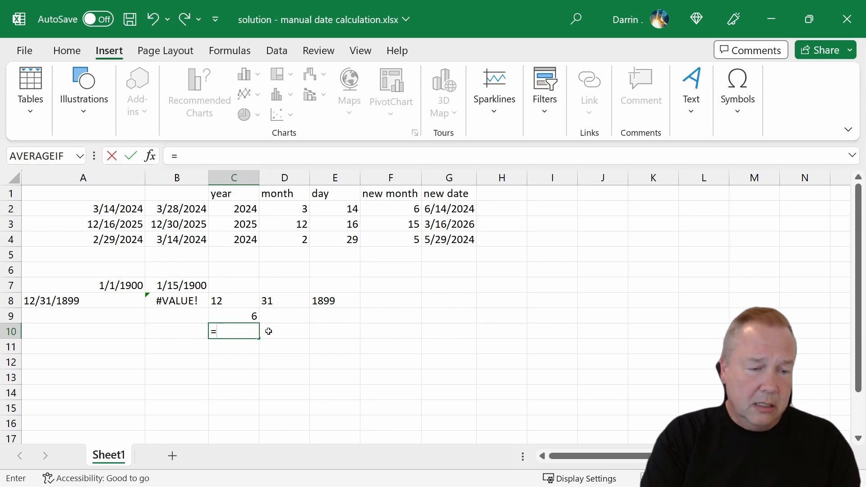
pyautogui.write('c')
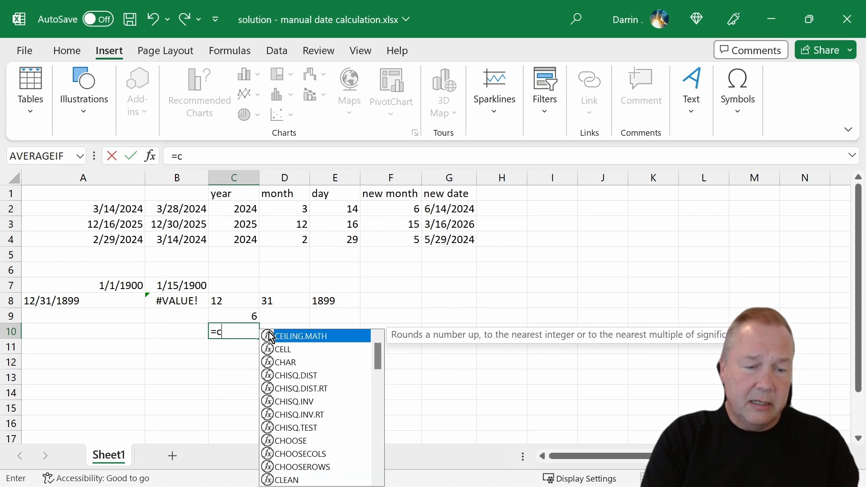
pyautogui.write('10')
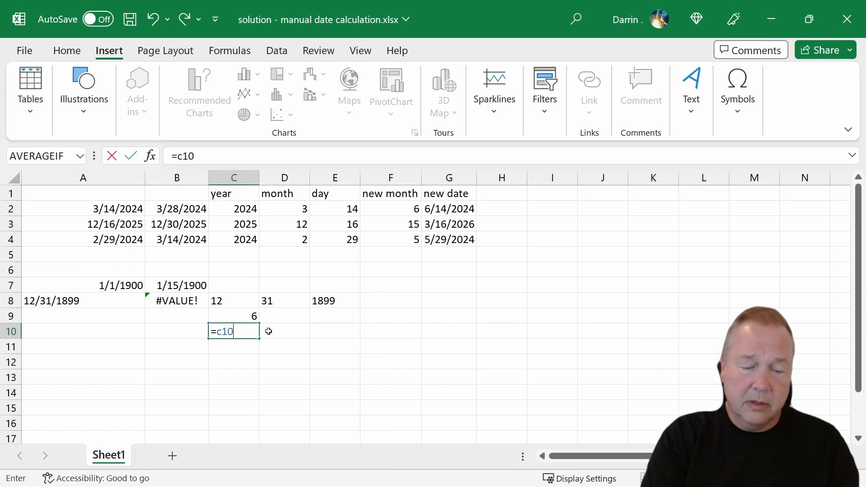
pyautogui.write(',')
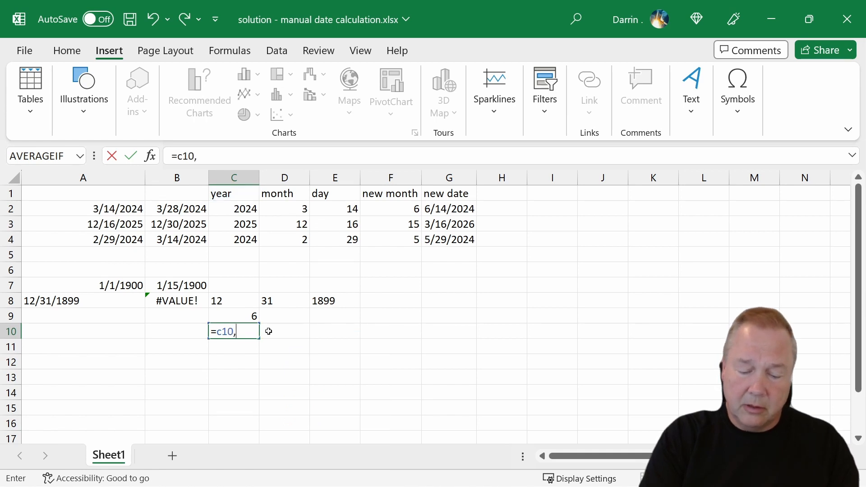
pyautogui.press('BackSpace')
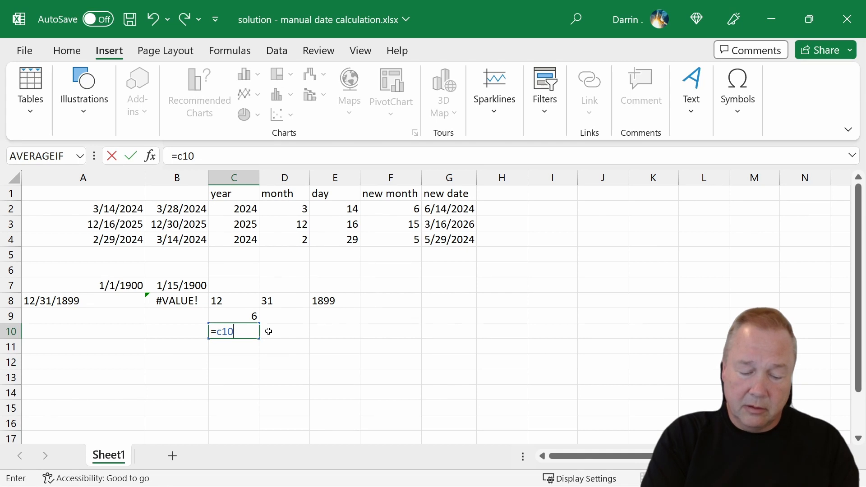
pyautogui.write('&')
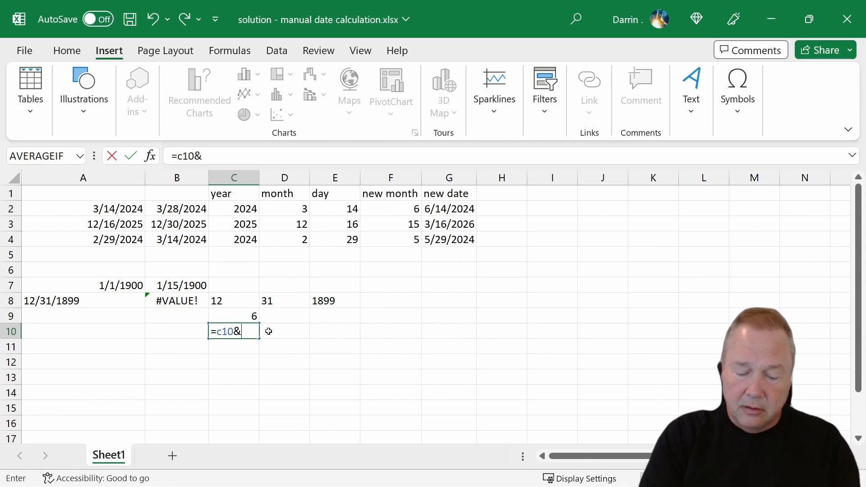
pyautogui.write("'/'")
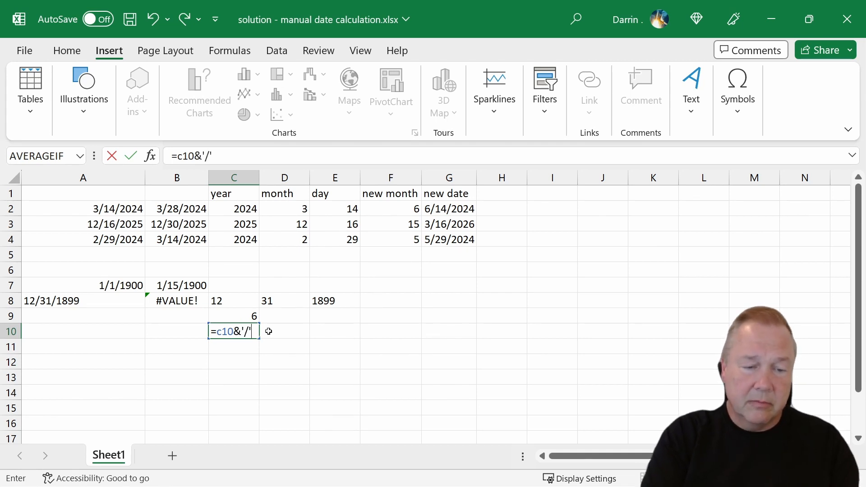
pyautogui.press('BackSpace')
pyautogui.press('BackSpace')
pyautogui.press('BackSpace')
pyautogui.write('"')
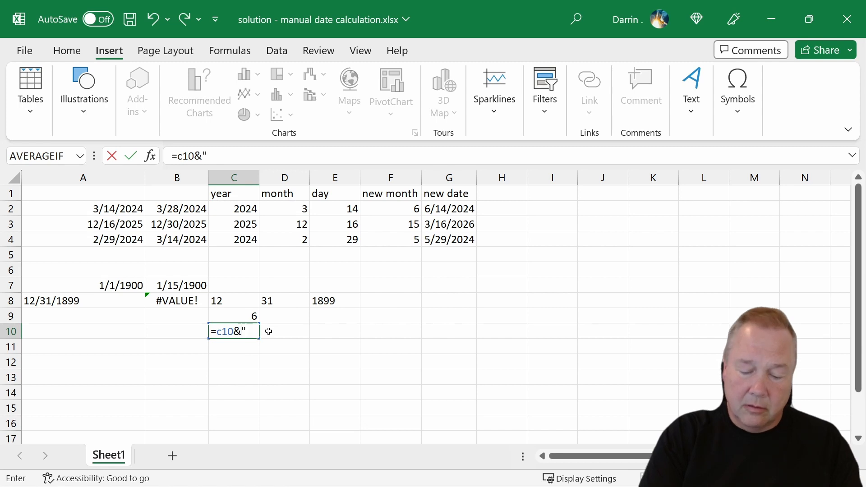
pyautogui.write('/"')
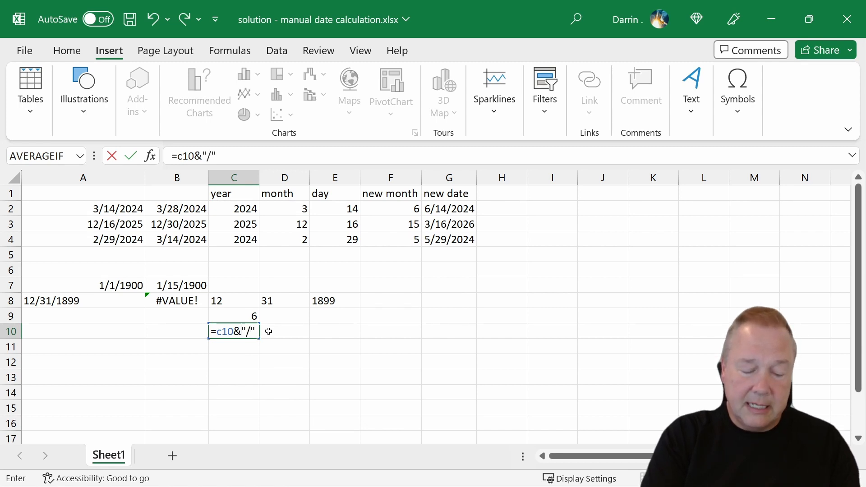
# Append &d8 to the unfinished formula in C10 to join the extracted day.
pyautogui.write('d8')
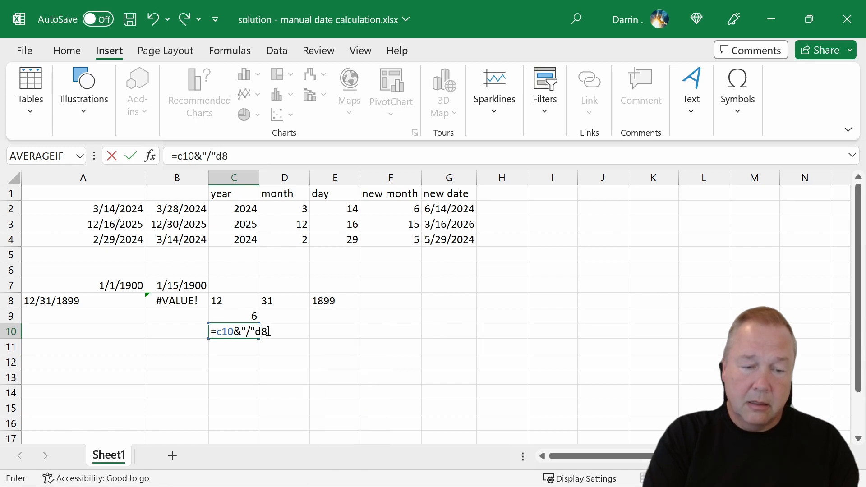
pyautogui.press('BackSpace')
pyautogui.press('BackSpace')
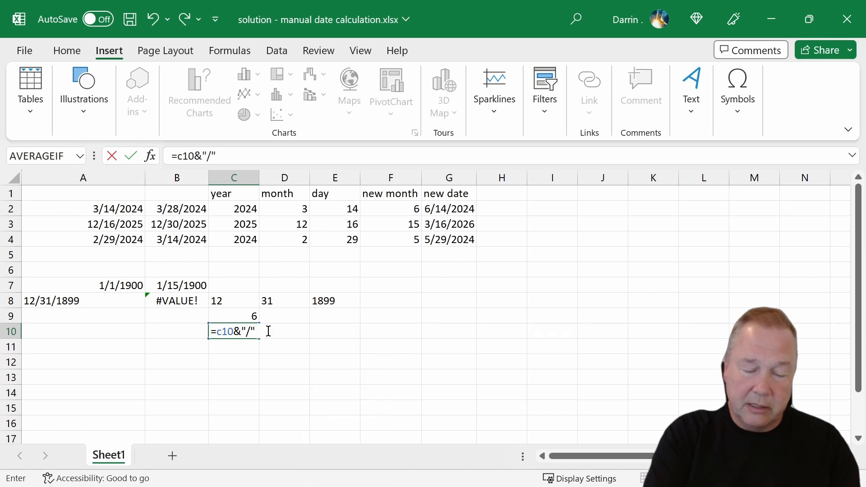
pyautogui.write('&')
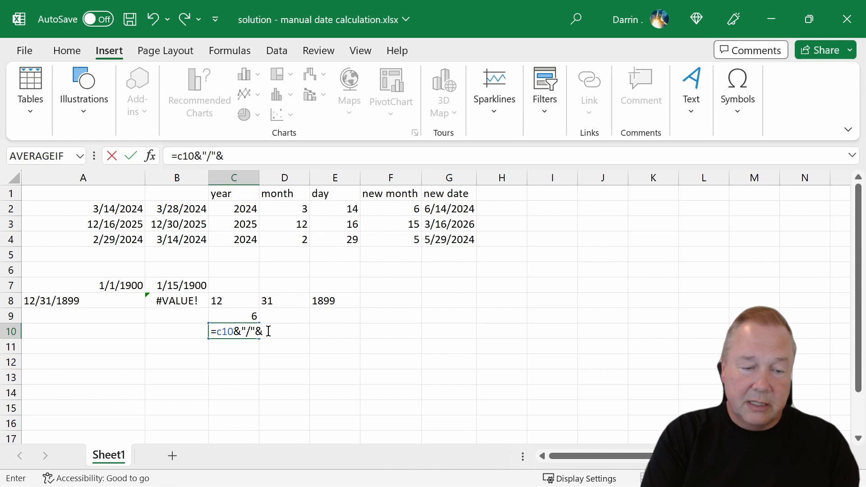
pyautogui.write('d')
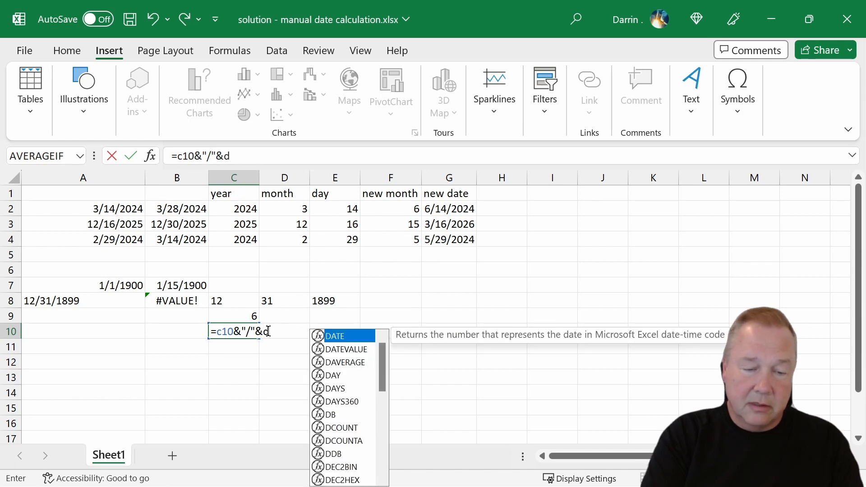
pyautogui.write('8')
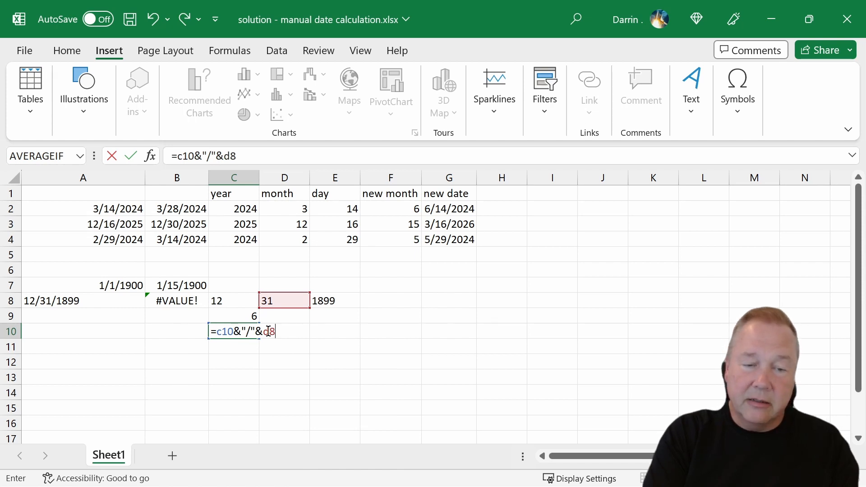
# Correct the first cell reference in the C10 formula to c9, the recalculated month.
pyautogui.click(196, 158)
pyautogui.press('BackSpace')
pyautogui.write('9')
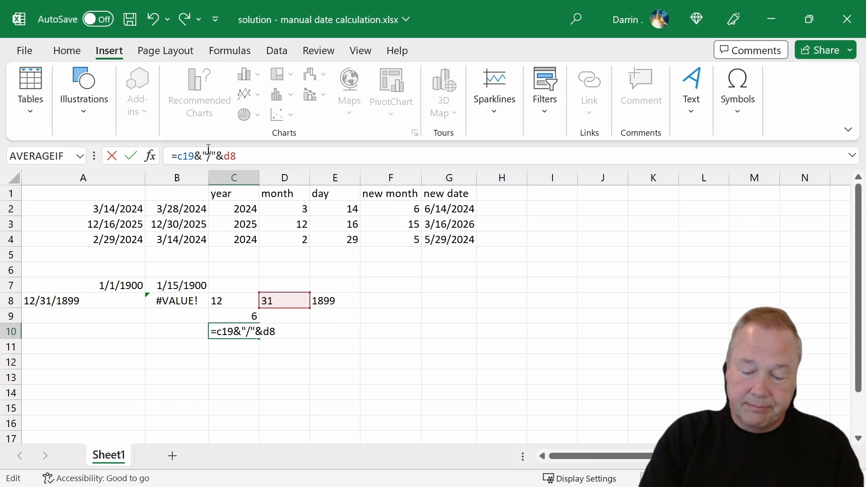
pyautogui.press('BackSpace')
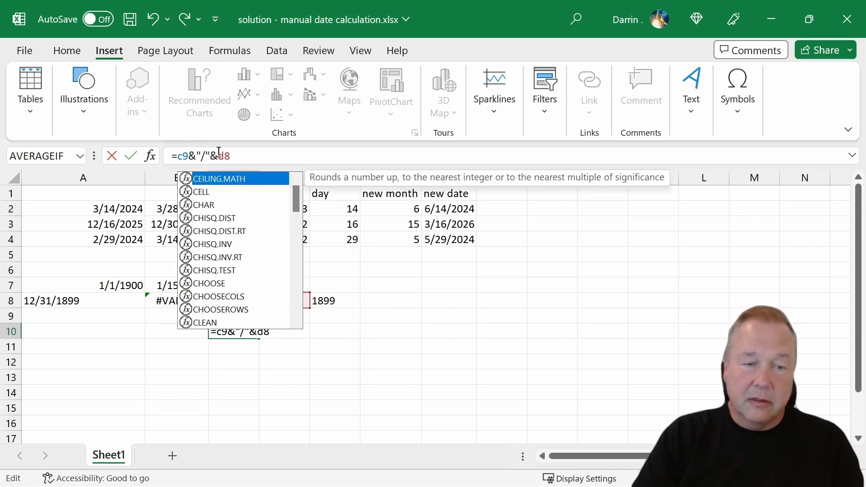
# Append &"/"&e8 to the C10 formula to join the year, commit it, and reselect C10.
pyautogui.click(242, 152)
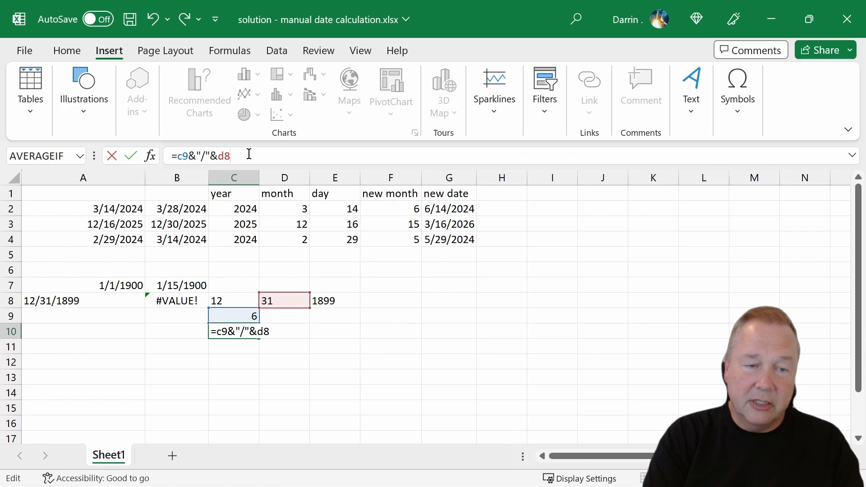
pyautogui.write('*')
pyautogui.press('BackSpace')
pyautogui.write('&')
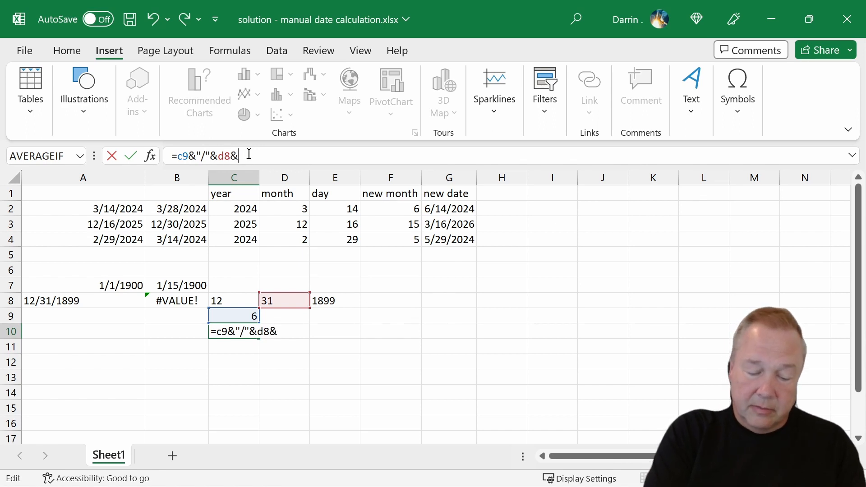
pyautogui.write('"/"')
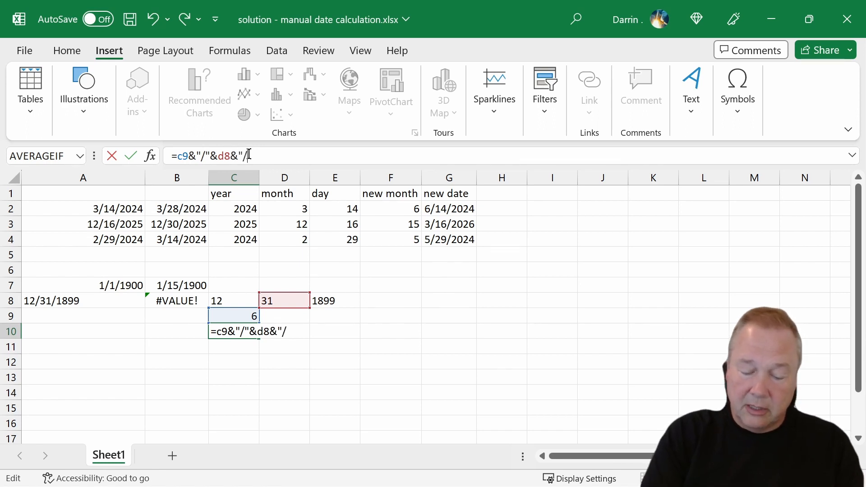
pyautogui.write('&')
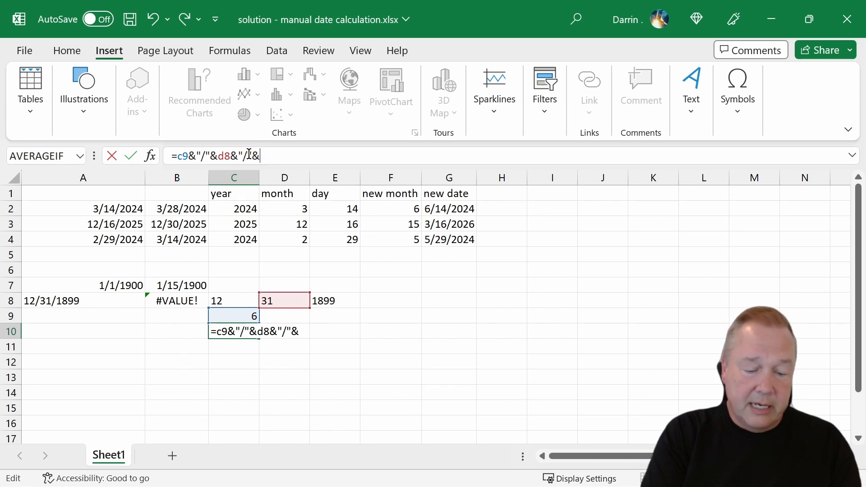
pyautogui.write('e8')
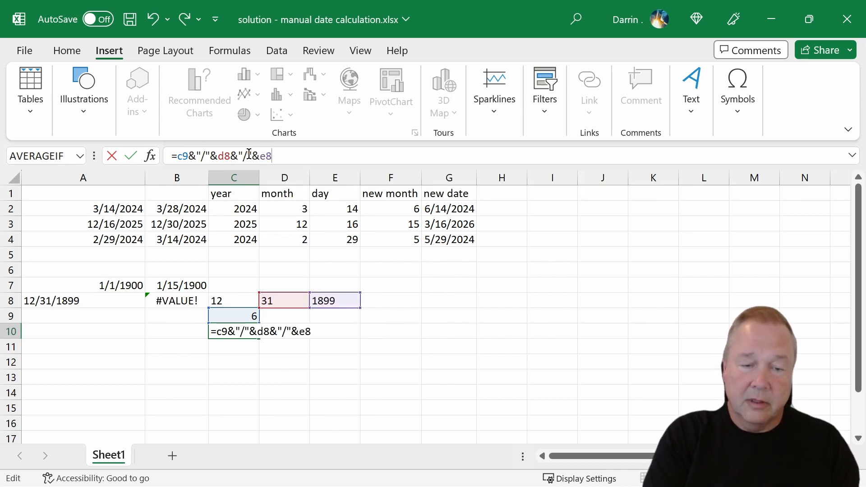
pyautogui.press('Return')
pyautogui.press('Up')
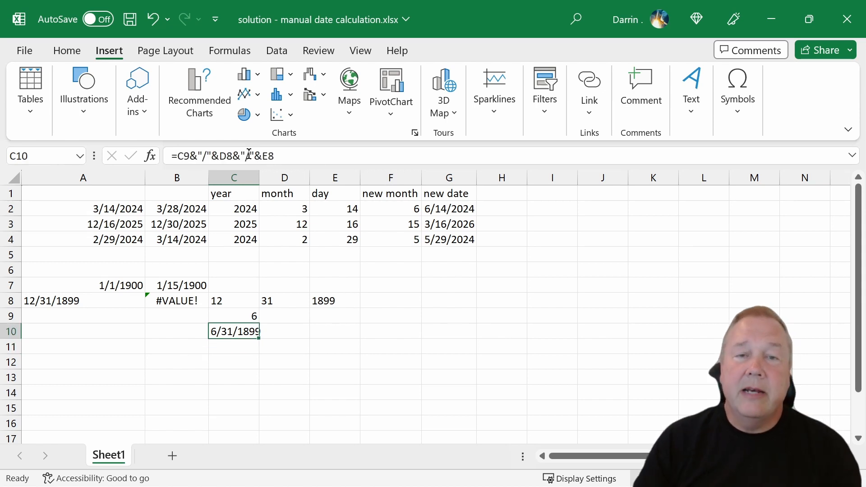